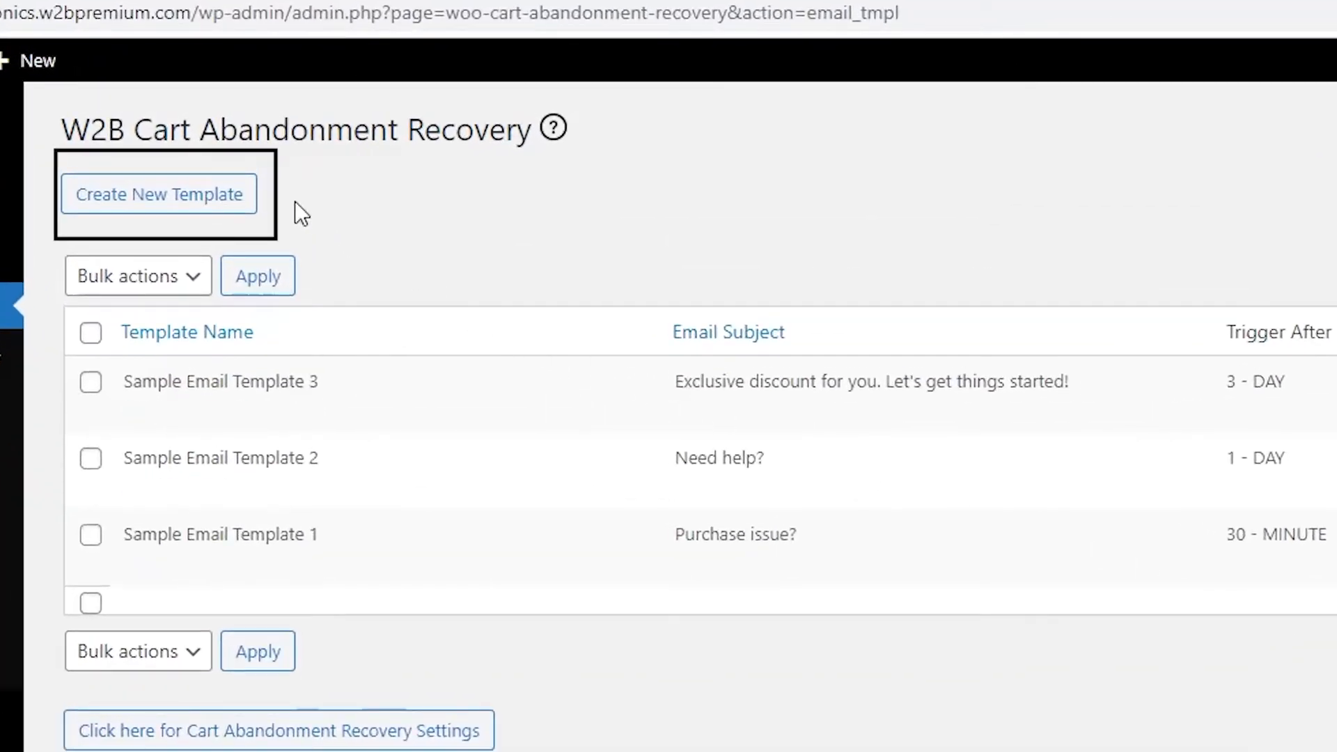
Create a new cart abandonment email template named "discount" with the email subject "abc"
{"action": "left_click", "coordinate": [243, 189]}
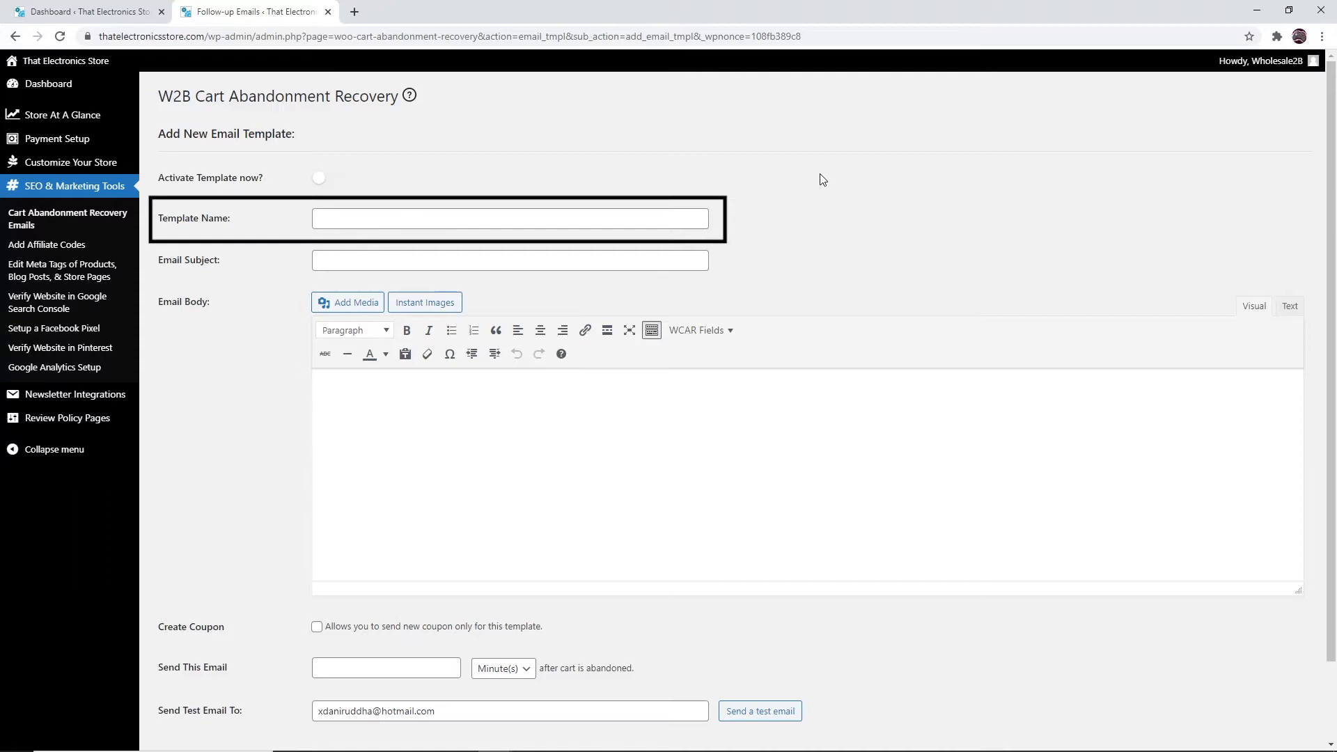
{"action": "left_click", "coordinate": [693, 219]}
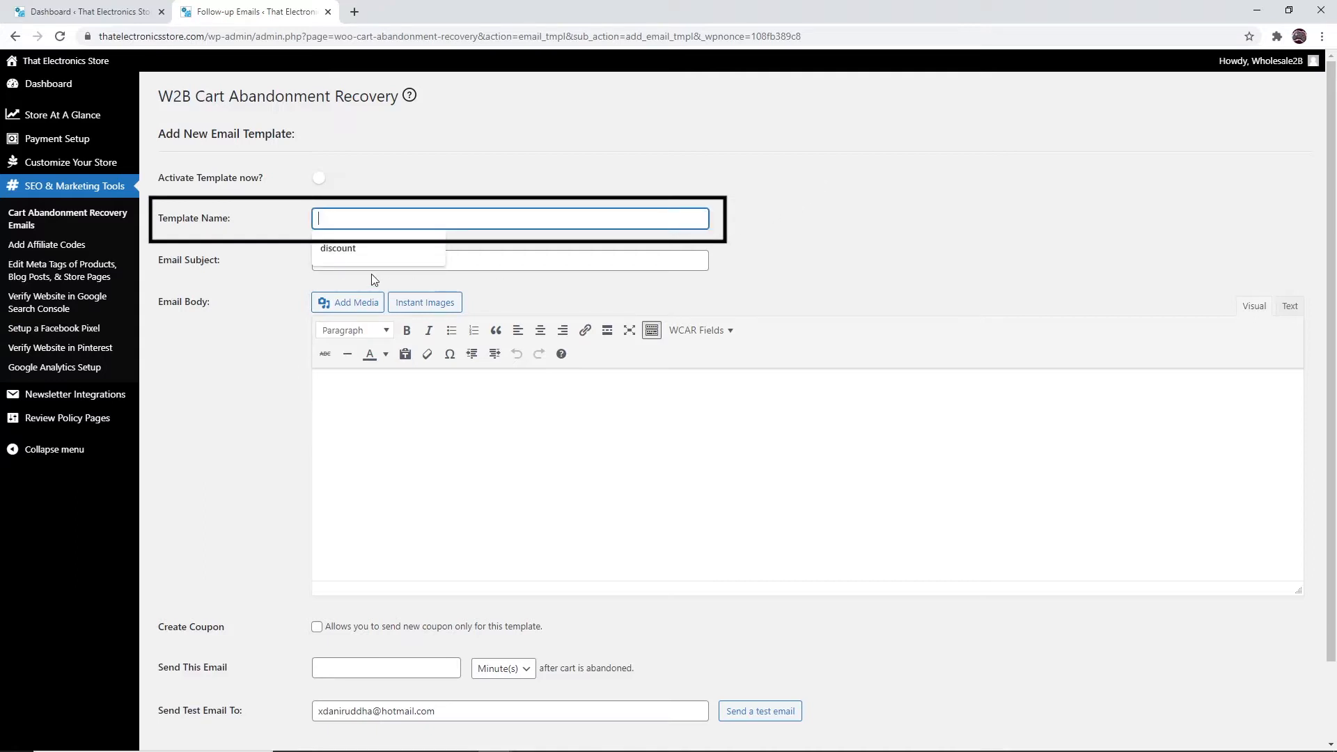
{"action": "left_click", "coordinate": [369, 255]}
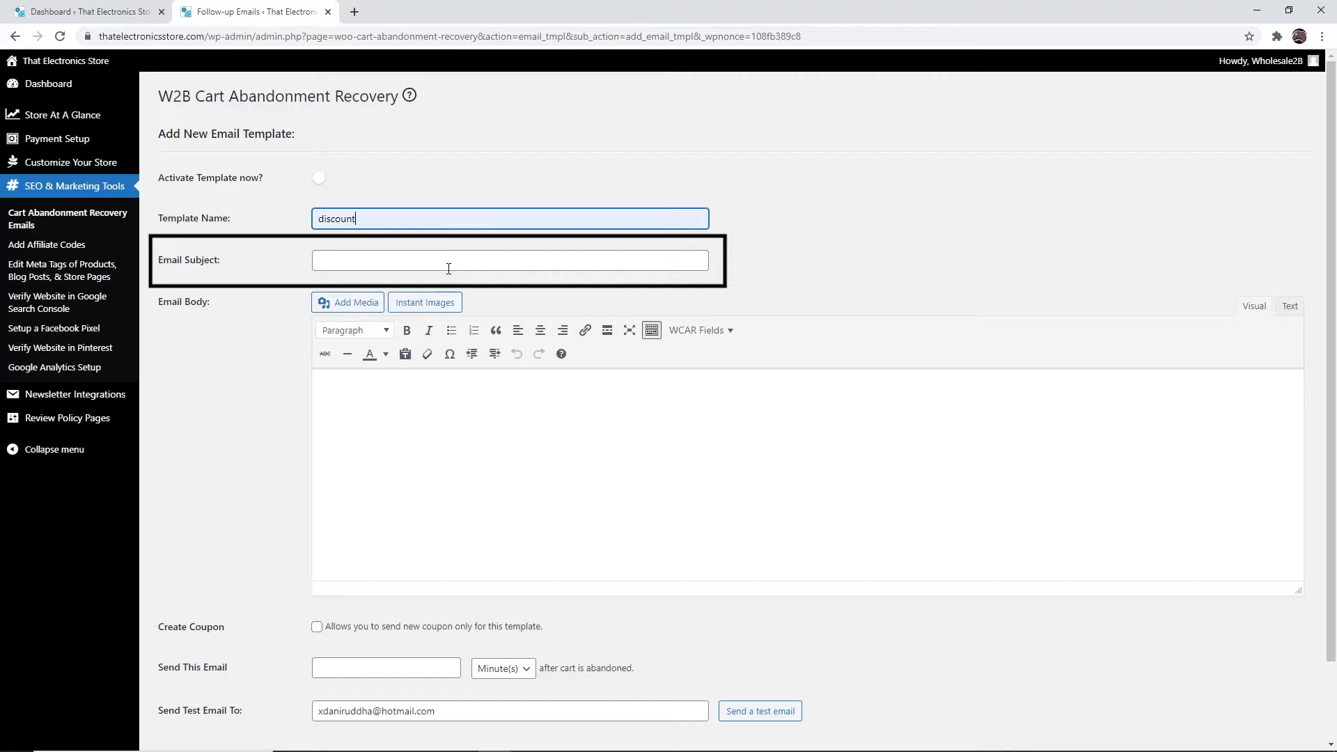
{"action": "left_click", "coordinate": [496, 270]}
{"action": "type", "text": "abc"}
{"action": "left_click", "coordinate": [903, 261]}
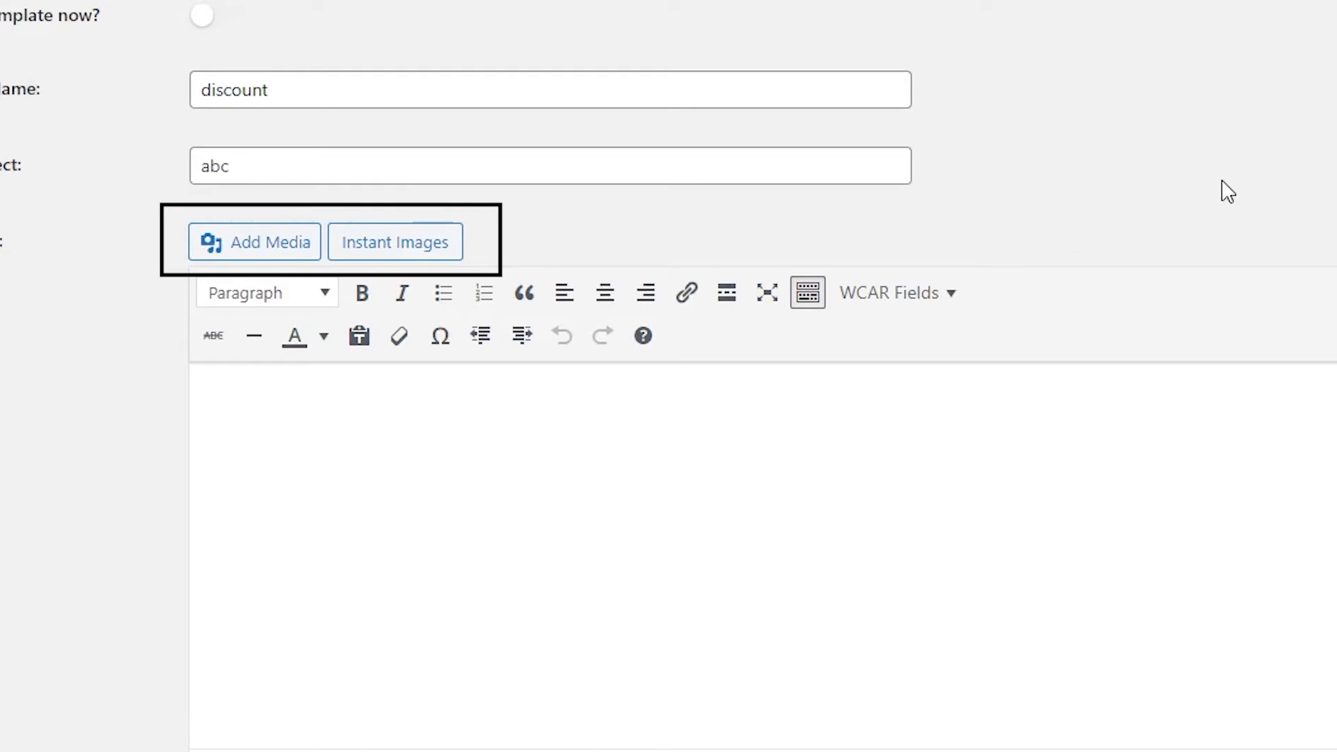
Browse the Instant Images stock photos available for the email body and close the gallery
{"action": "left_click", "coordinate": [447, 249]}
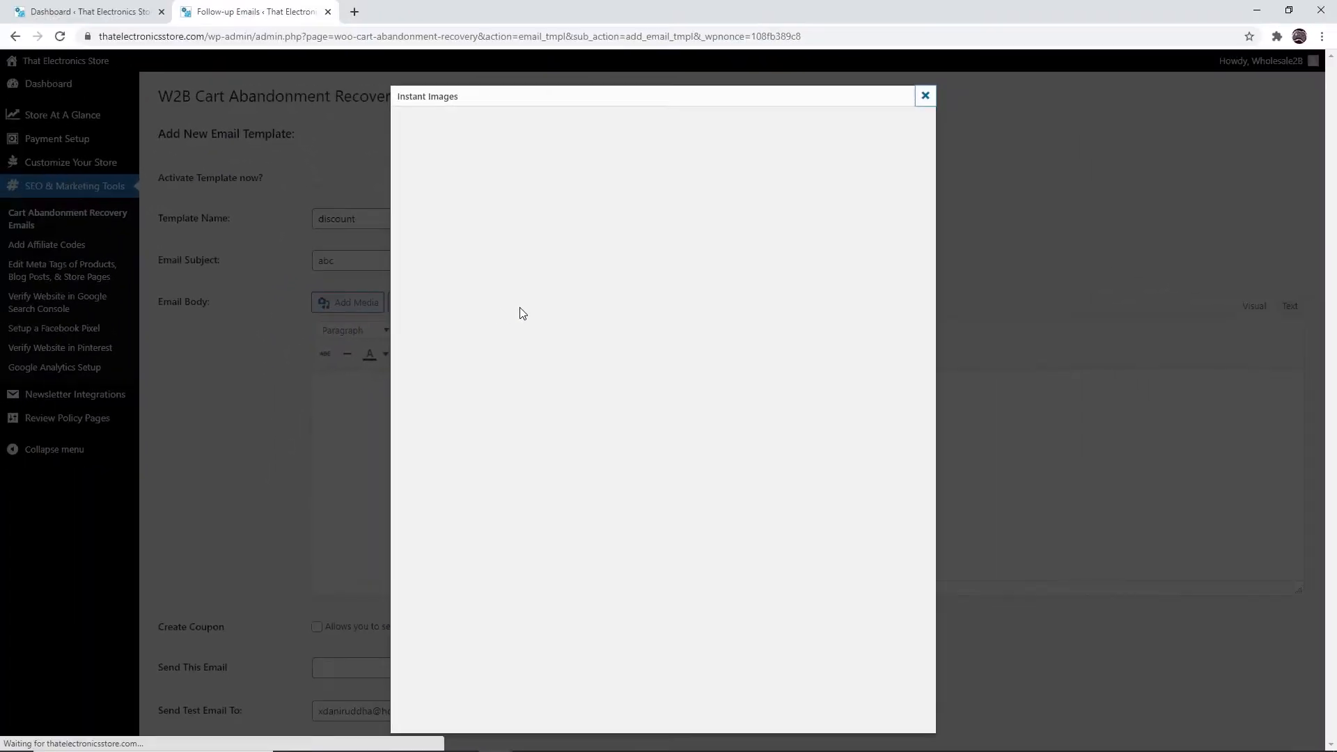
{"action": "scroll", "coordinate": [846, 335], "scroll_direction": "down", "scroll_amount": 13}
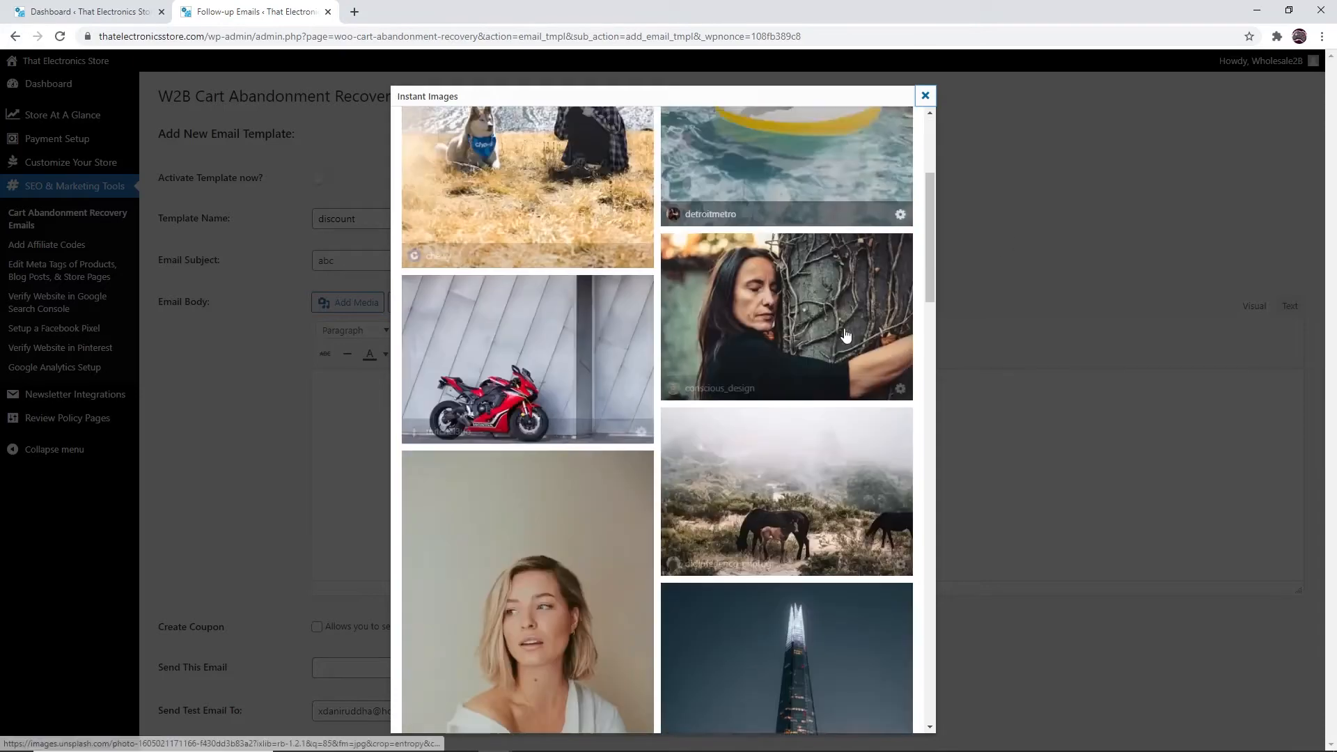
{"action": "scroll", "coordinate": [846, 336], "scroll_direction": "down", "scroll_amount": 5}
{"action": "left_click", "coordinate": [956, 290]}
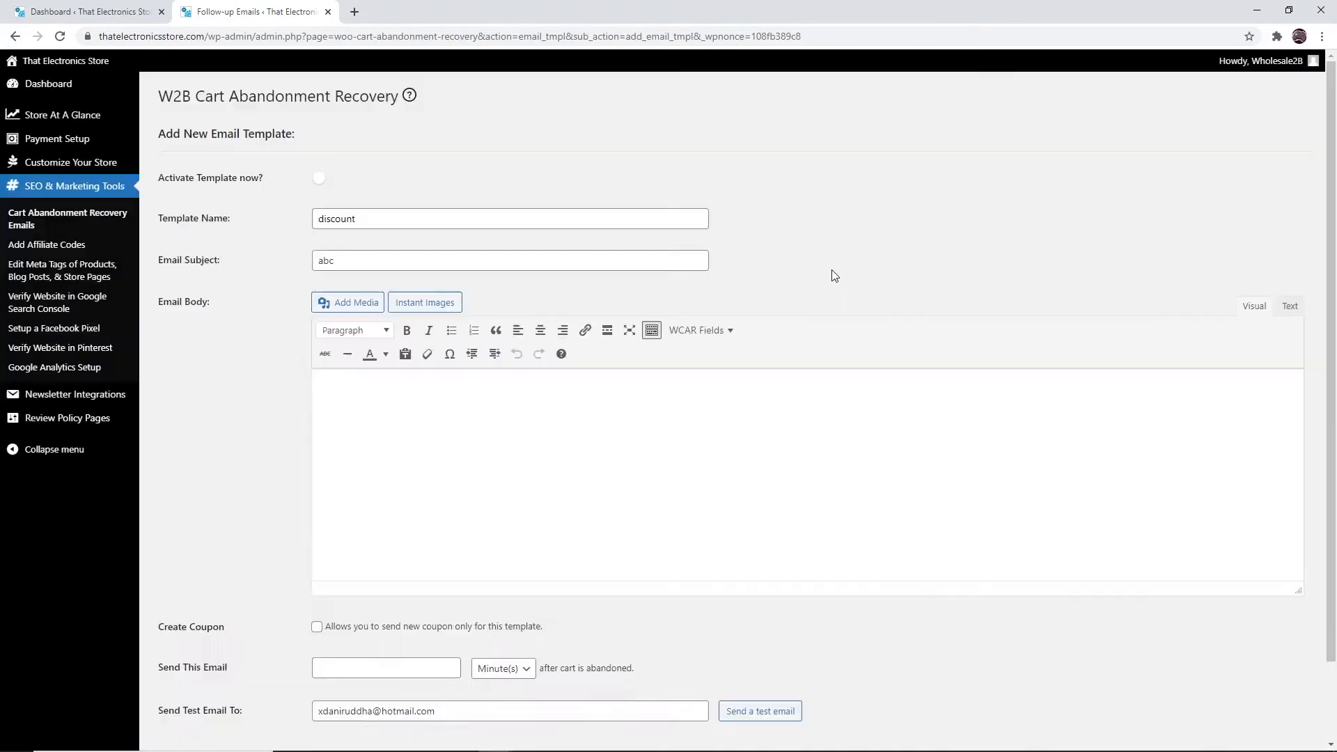
Examine the media library's type and date filters for the email body and close it without inserting anything
{"action": "left_click", "coordinate": [364, 305]}
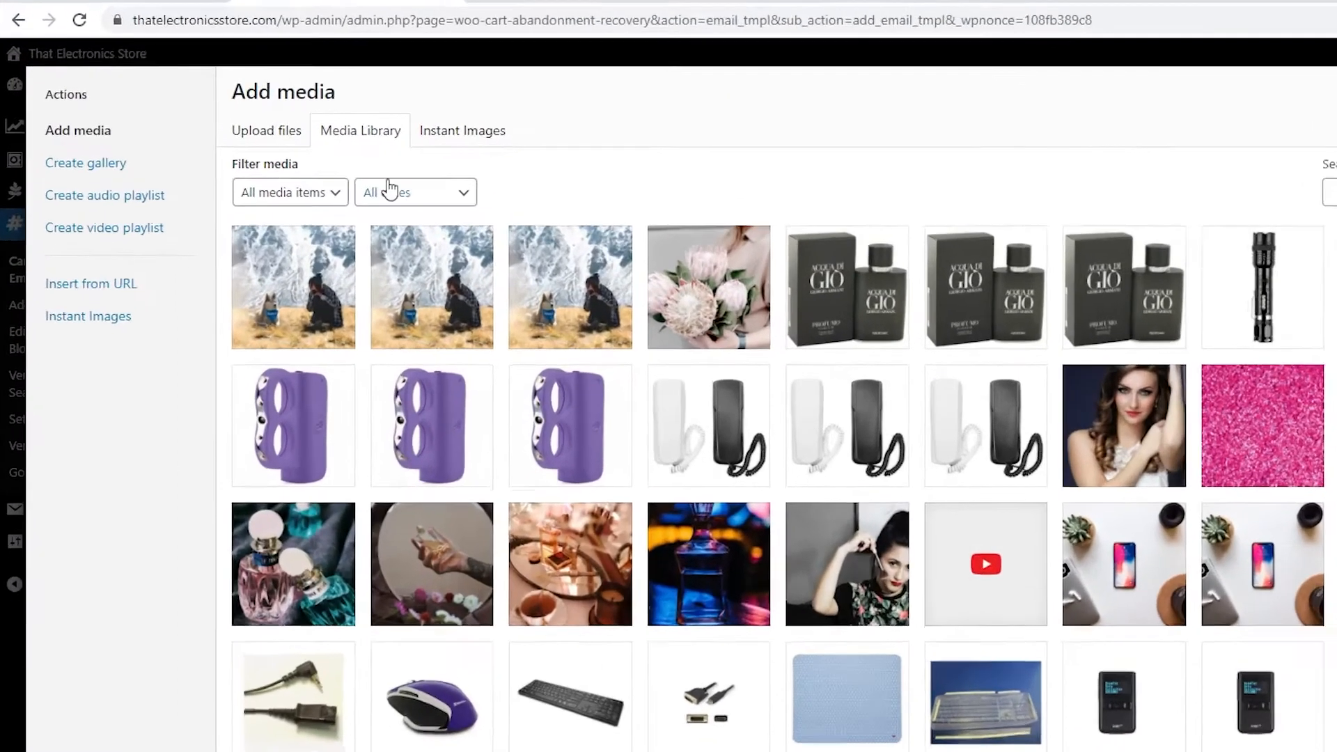
{"action": "left_click", "coordinate": [236, 168]}
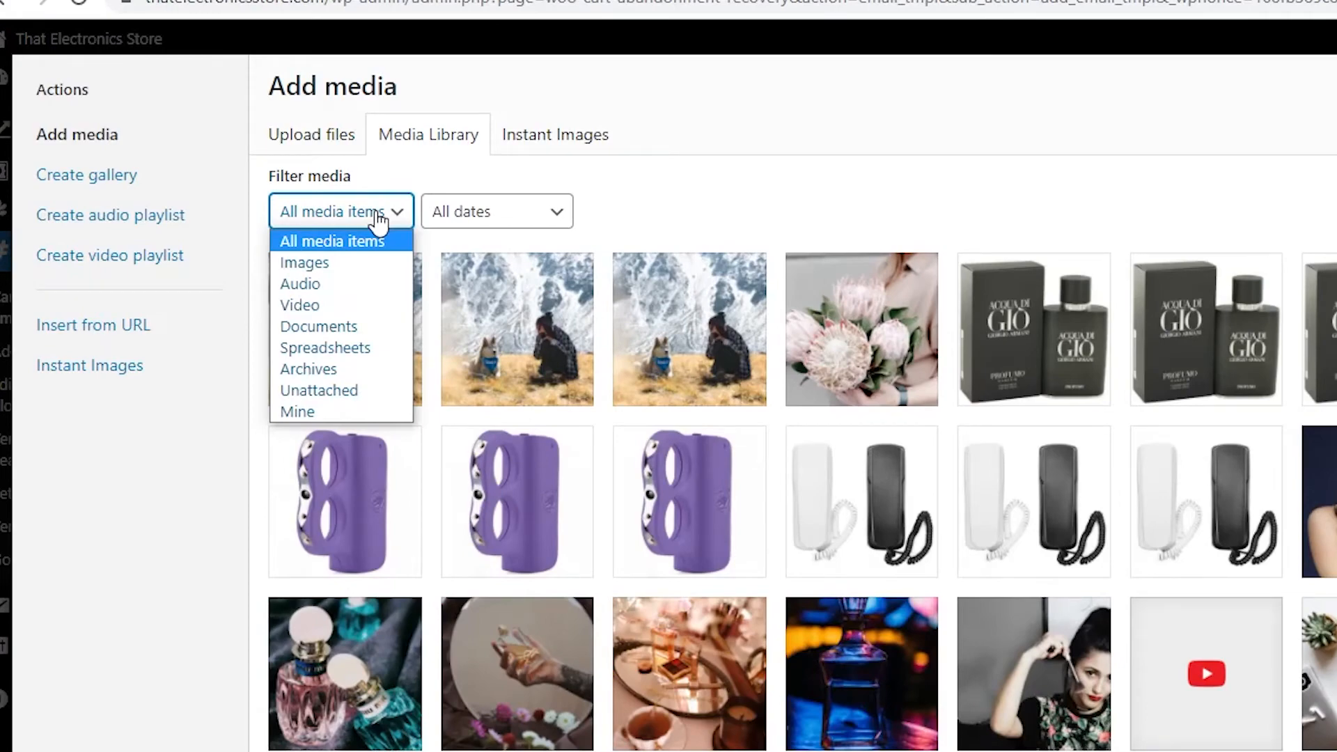
{"action": "left_click", "coordinate": [537, 218]}
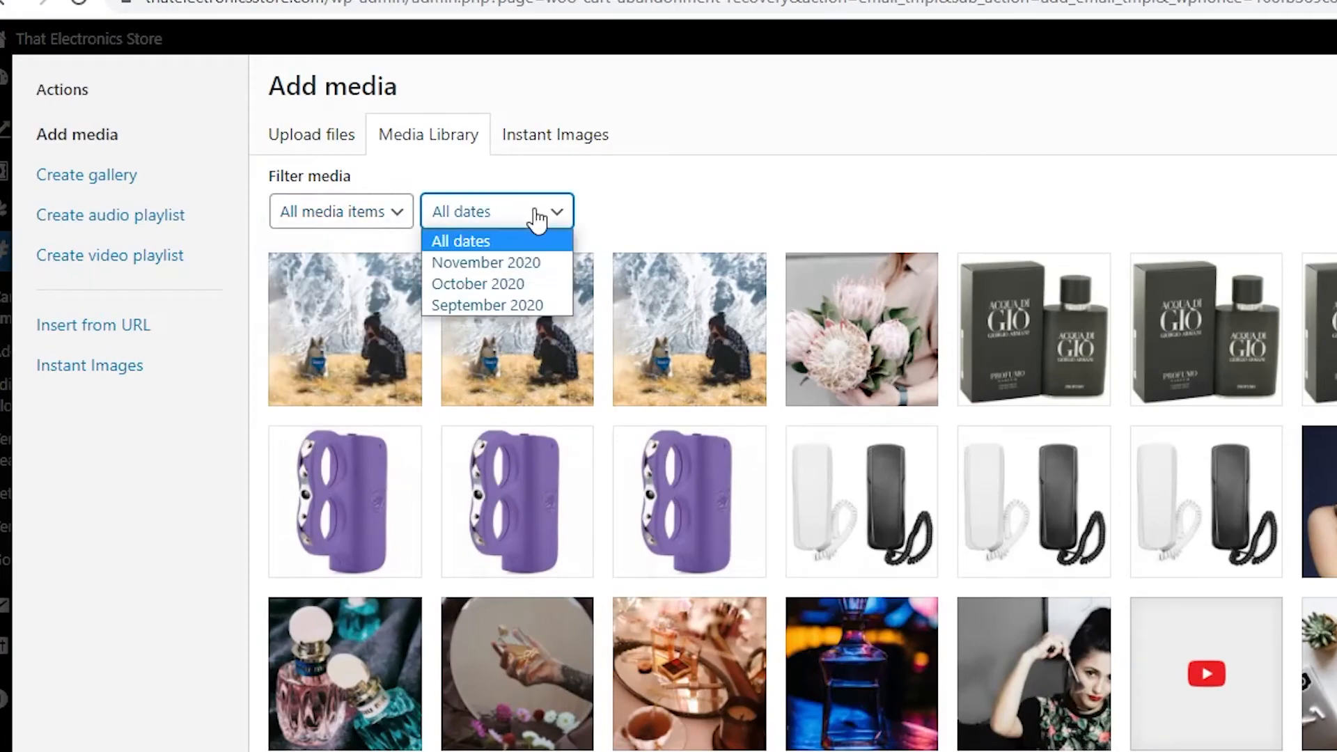
{"action": "left_click", "coordinate": [739, 172]}
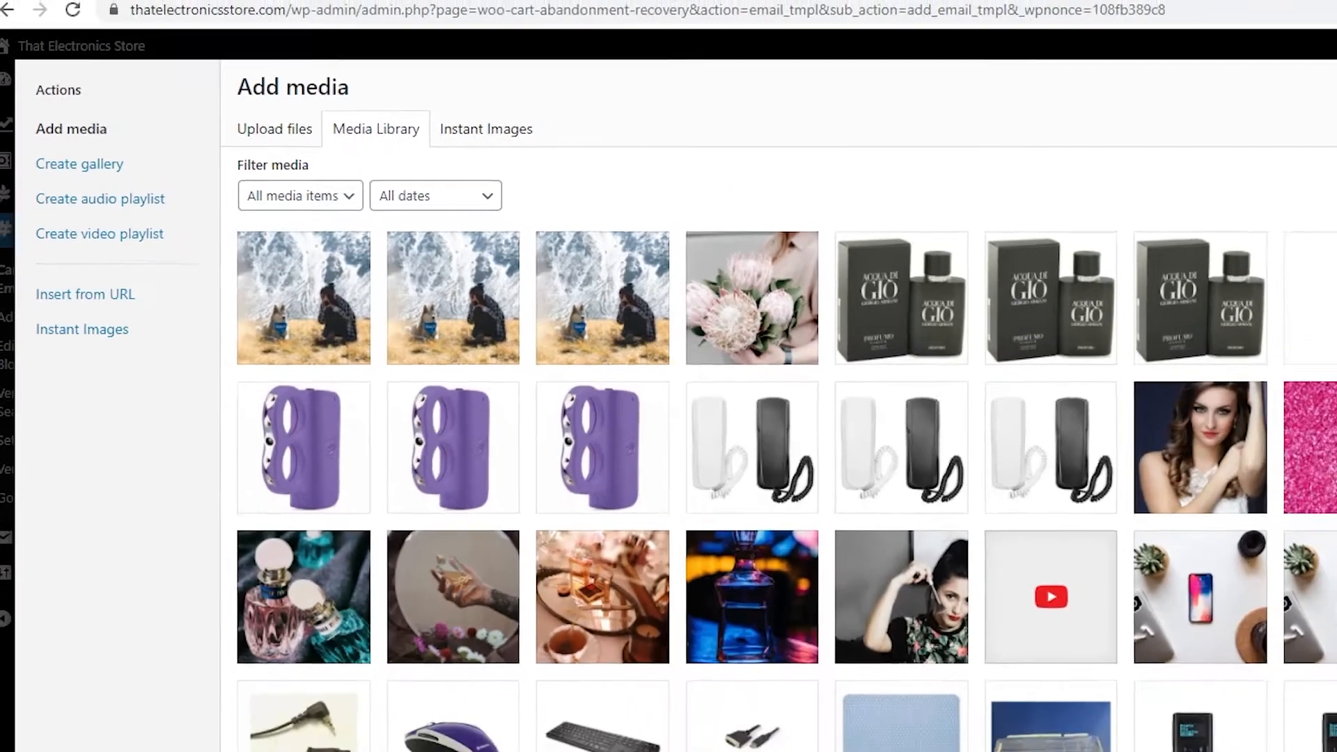
{"action": "left_click", "coordinate": [1299, 92]}
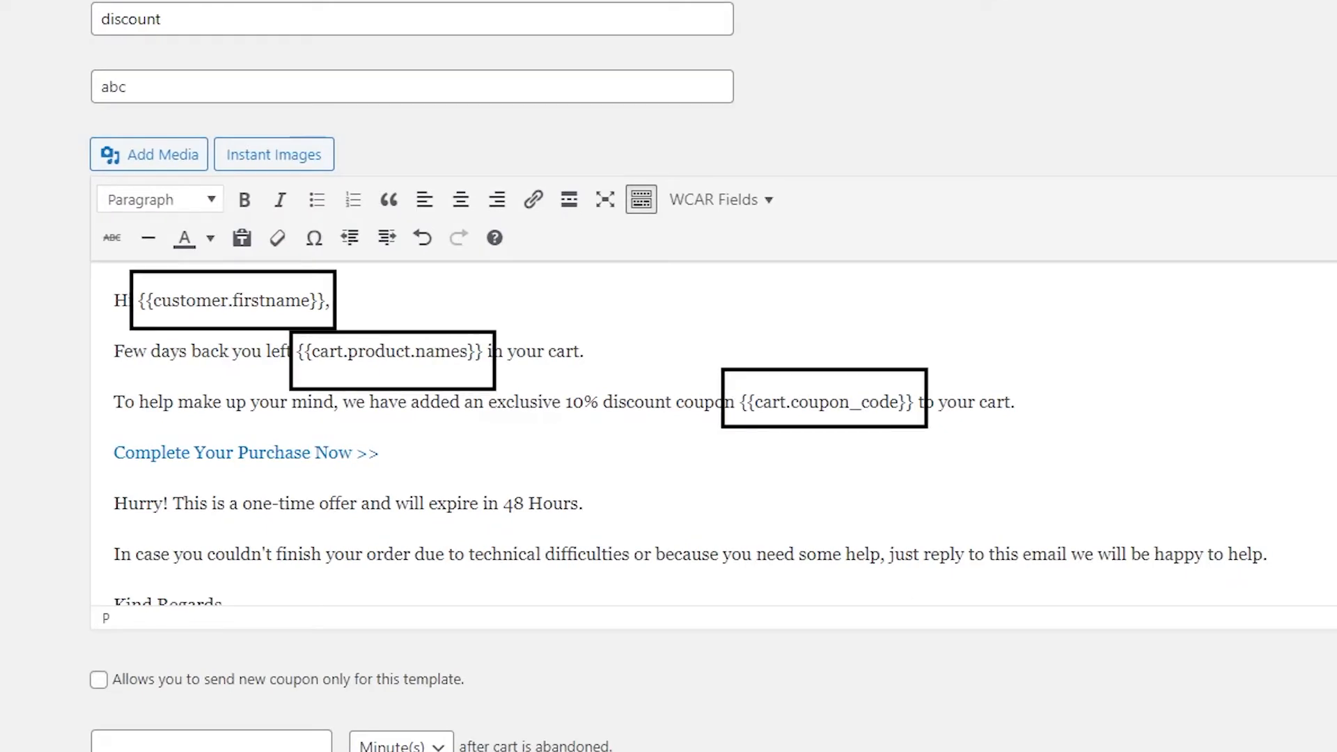
Review the rest of the email body and the list of insertable WCAR fields
{"action": "scroll", "coordinate": [713, 434], "scroll_direction": "down", "scroll_amount": 2}
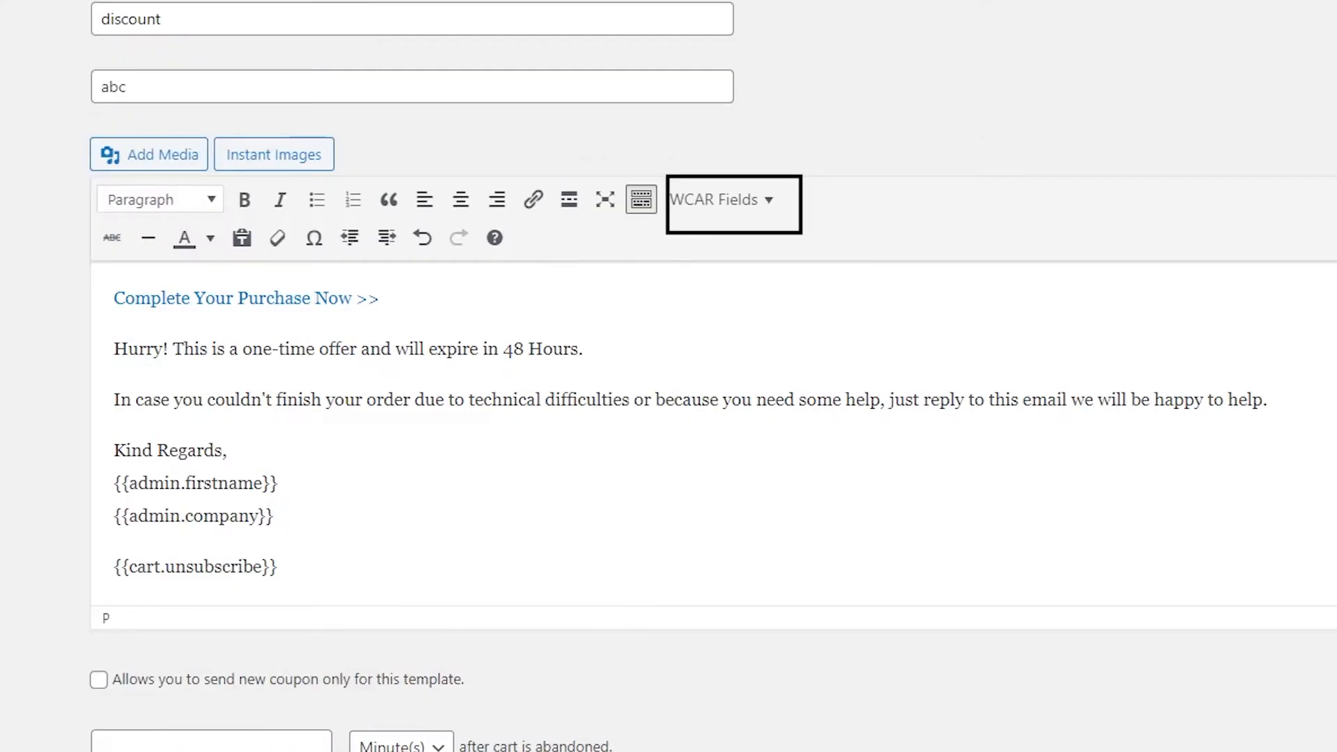
{"action": "left_click", "coordinate": [778, 213]}
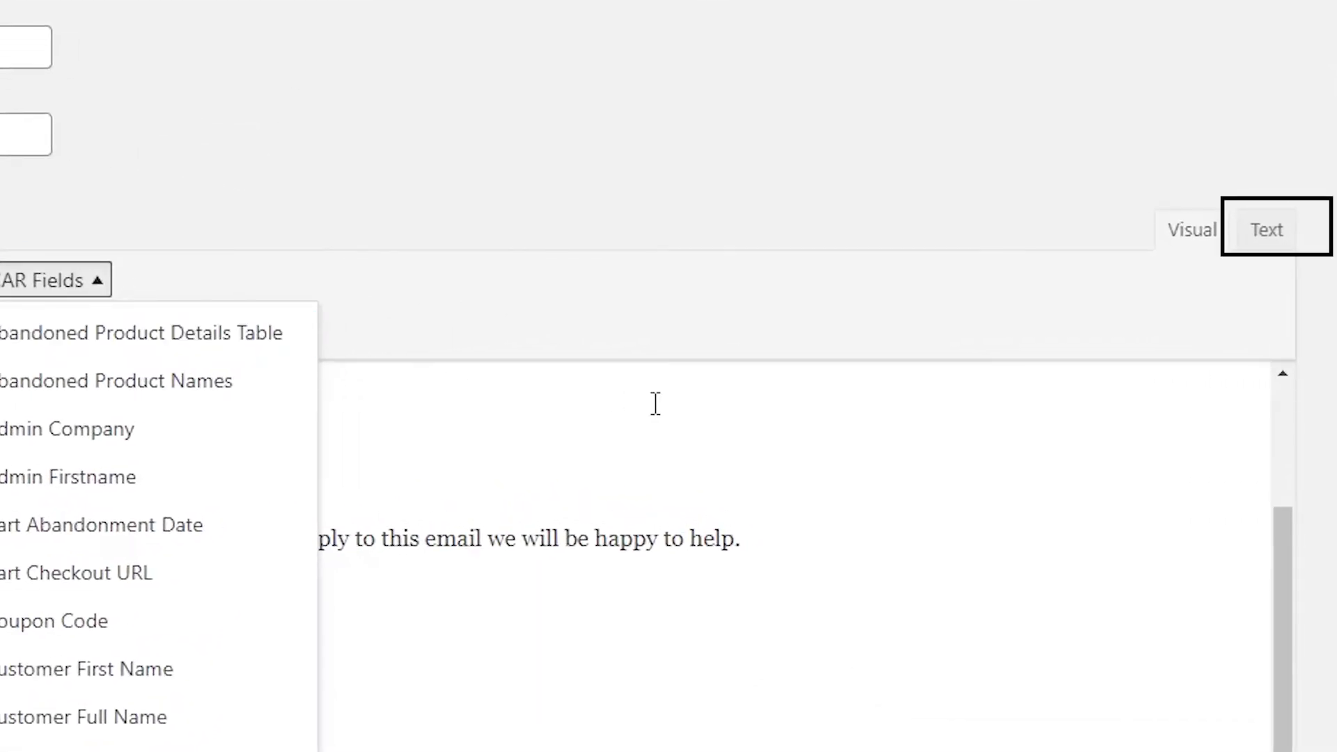
{"action": "left_click", "coordinate": [562, 537]}
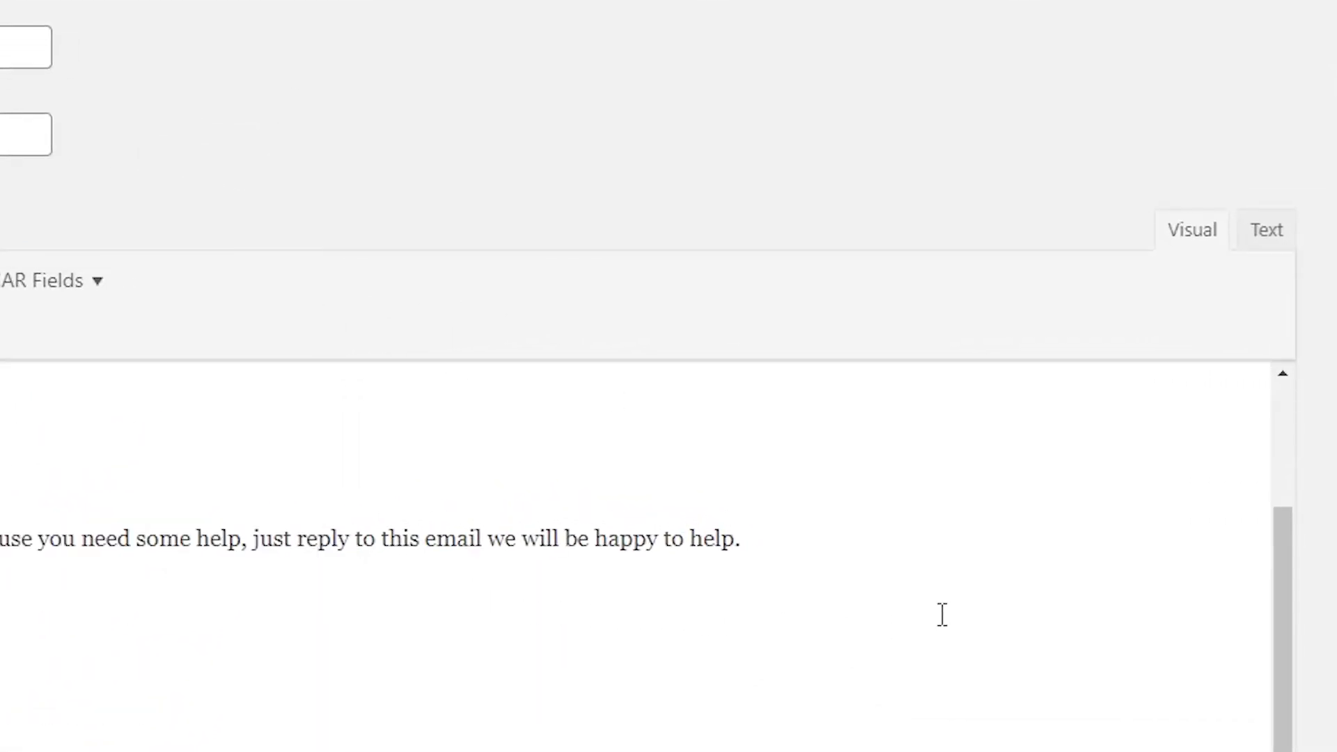
{"action": "left_click", "coordinate": [1279, 246]}
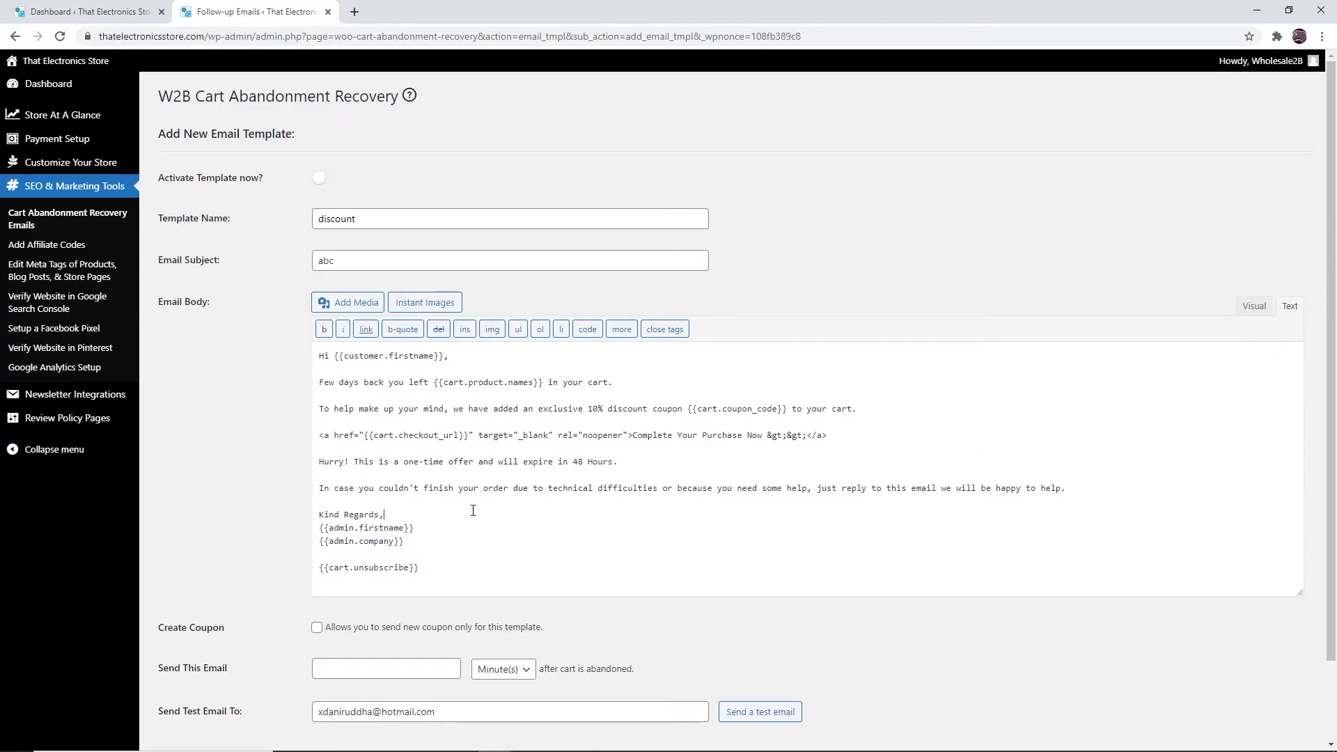
{"action": "key", "text": "Return"}
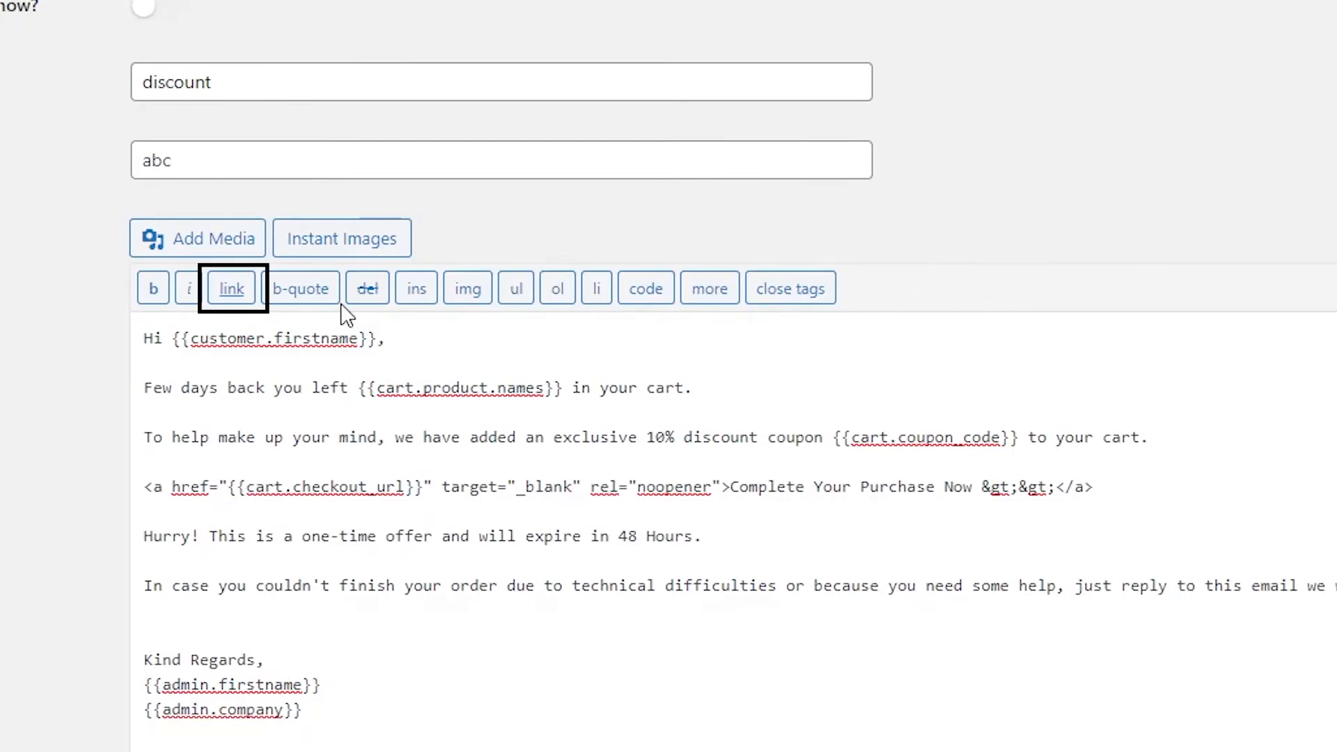
{"action": "left_click", "coordinate": [234, 291]}
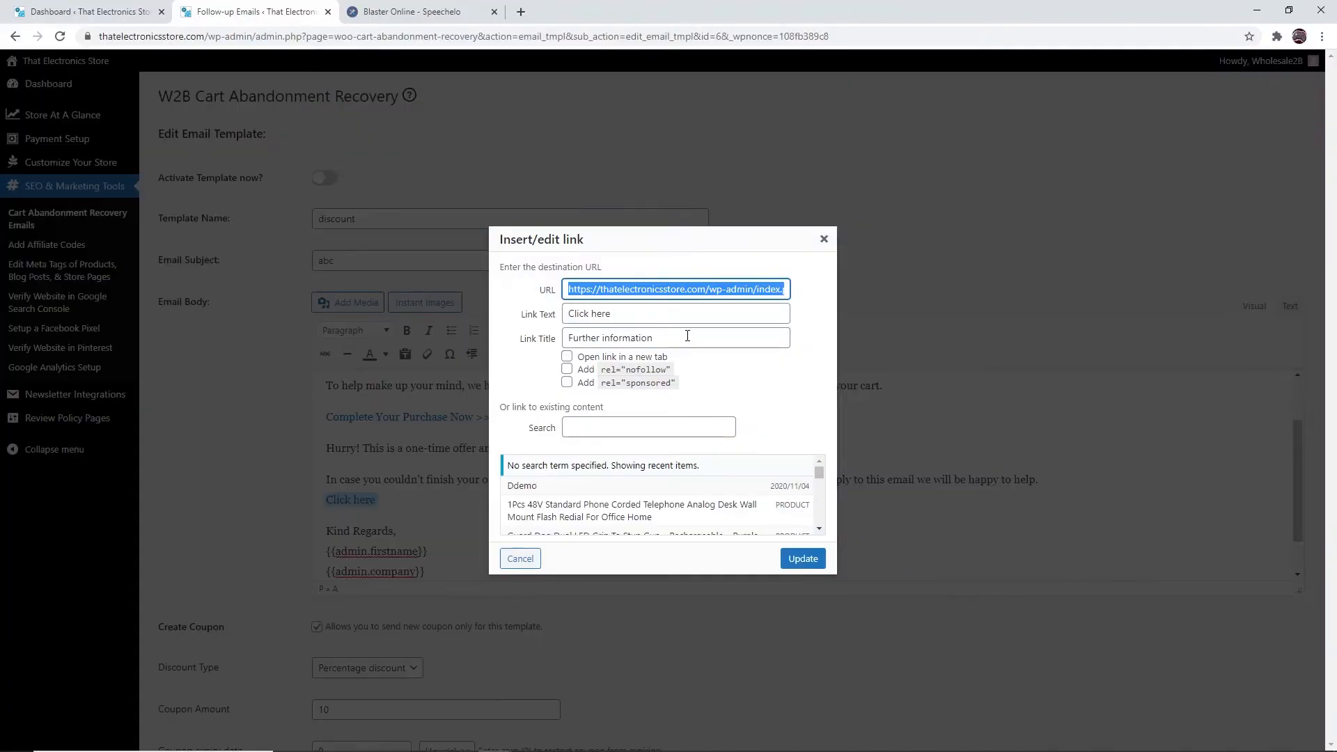
{"action": "left_click", "coordinate": [688, 336]}
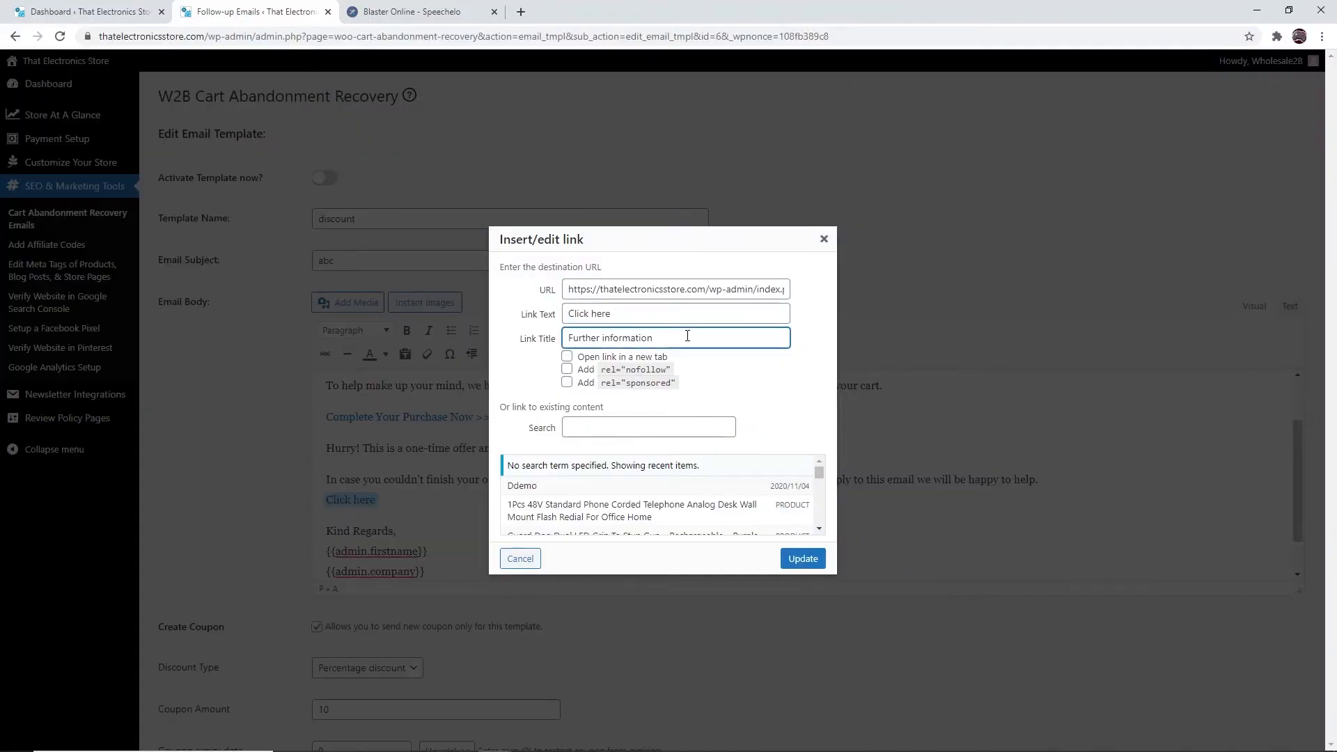
{"action": "left_click", "coordinate": [802, 558]}
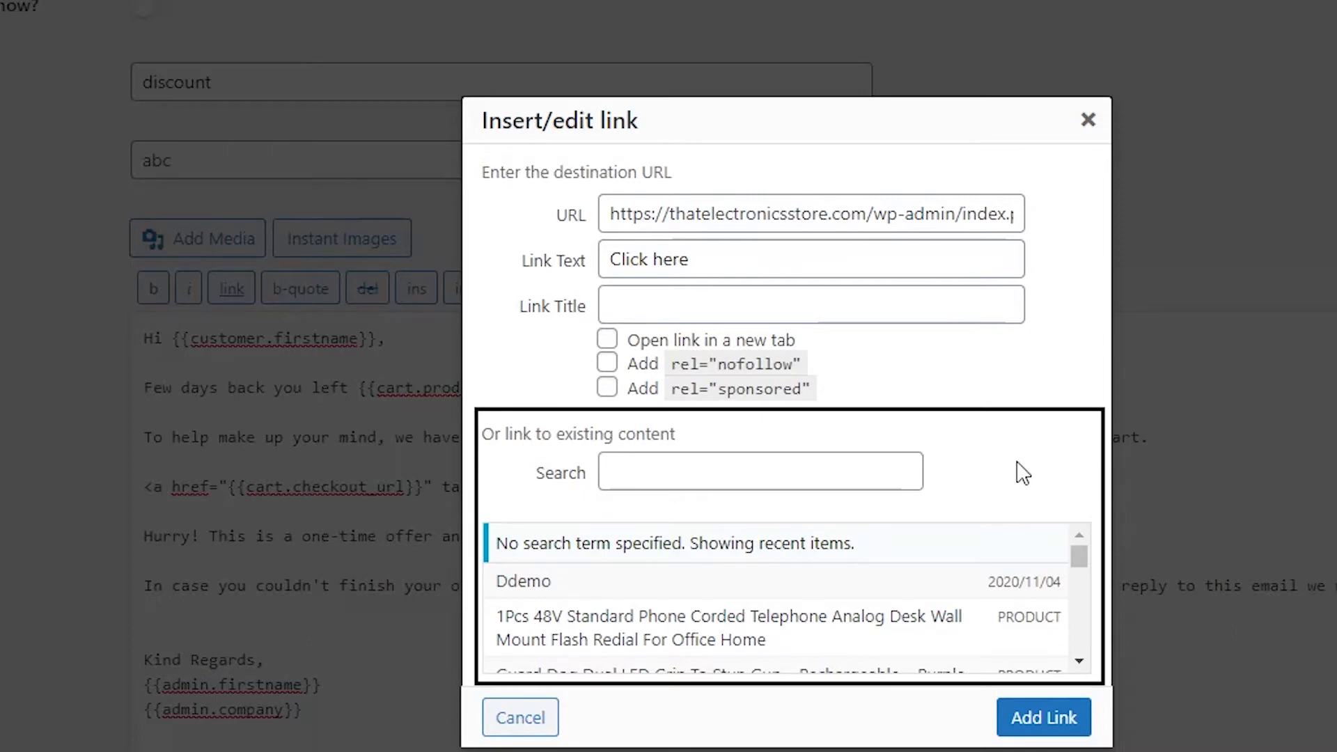
Look through the existing site content offered as link targets and add the "Click here" link to the email body
{"action": "left_click", "coordinate": [900, 465]}
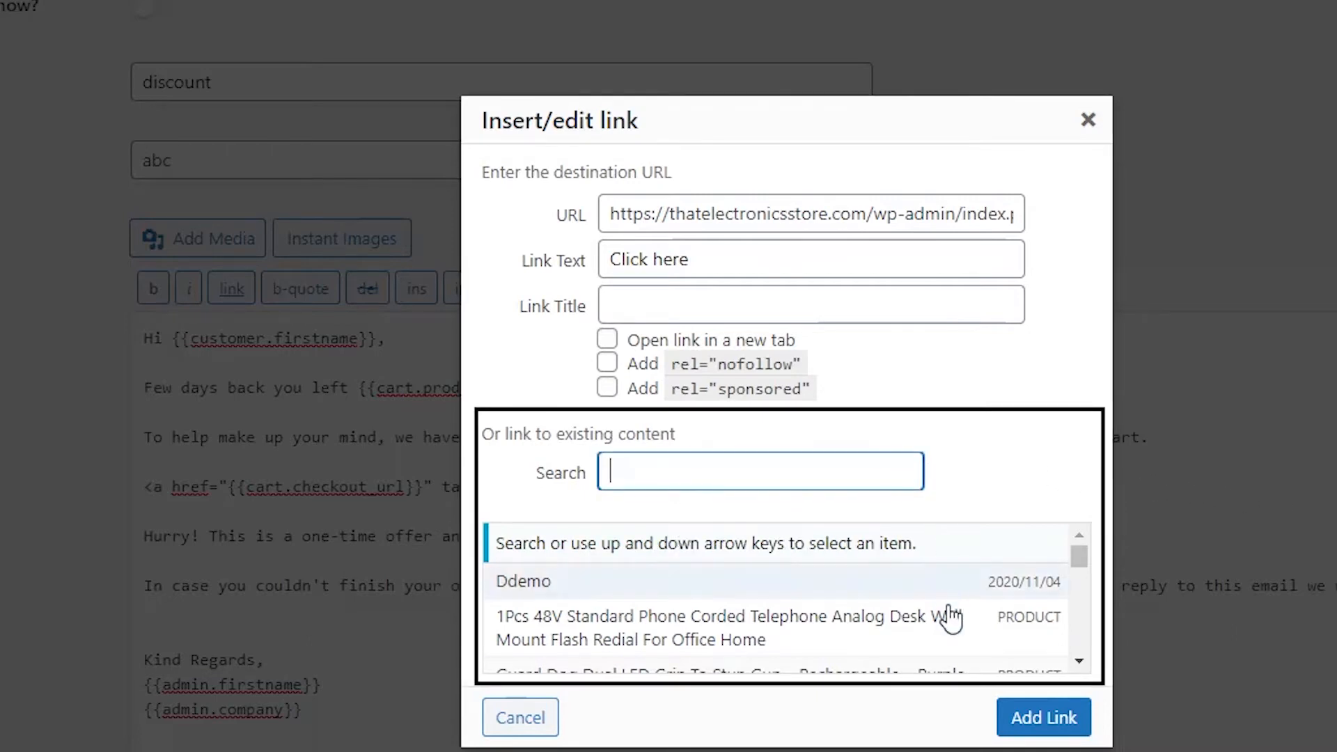
{"action": "scroll", "coordinate": [951, 605], "scroll_direction": "down", "scroll_amount": 5}
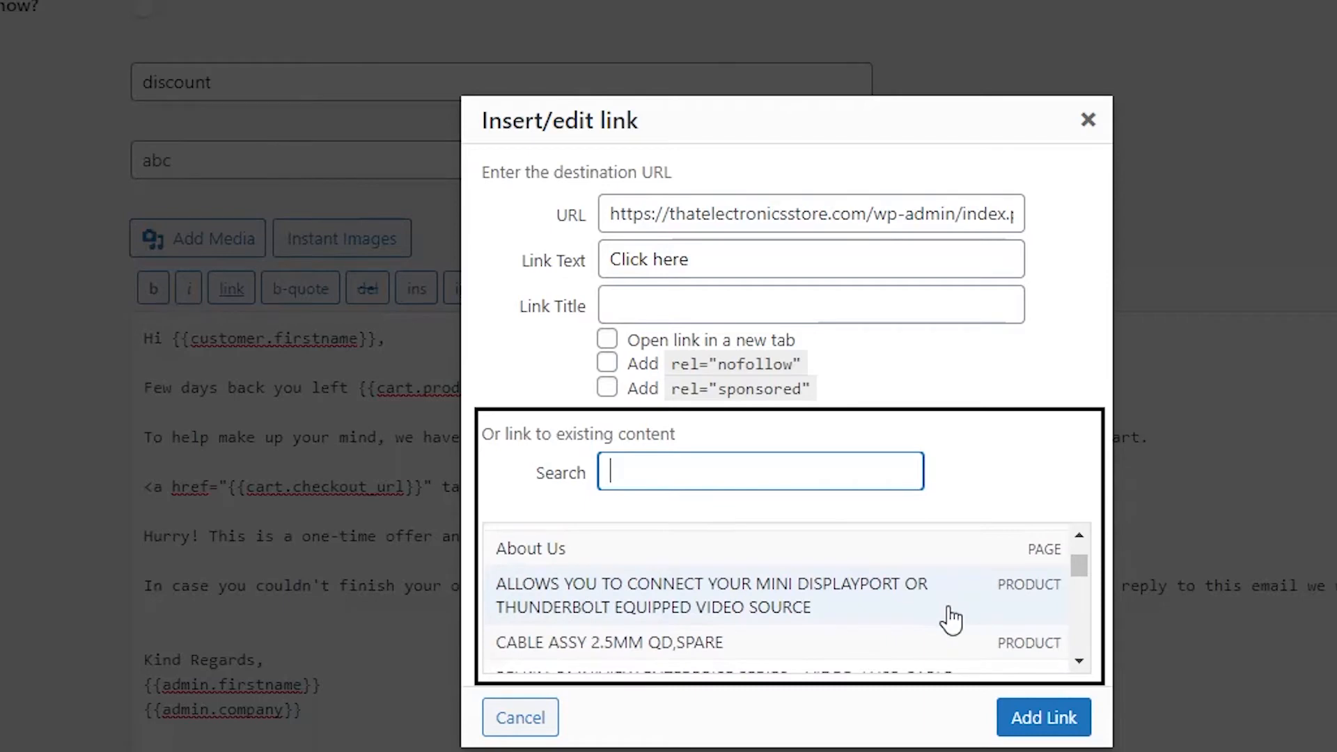
{"action": "scroll", "coordinate": [947, 617], "scroll_direction": "down", "scroll_amount": 10}
{"action": "left_click", "coordinate": [1000, 400]}
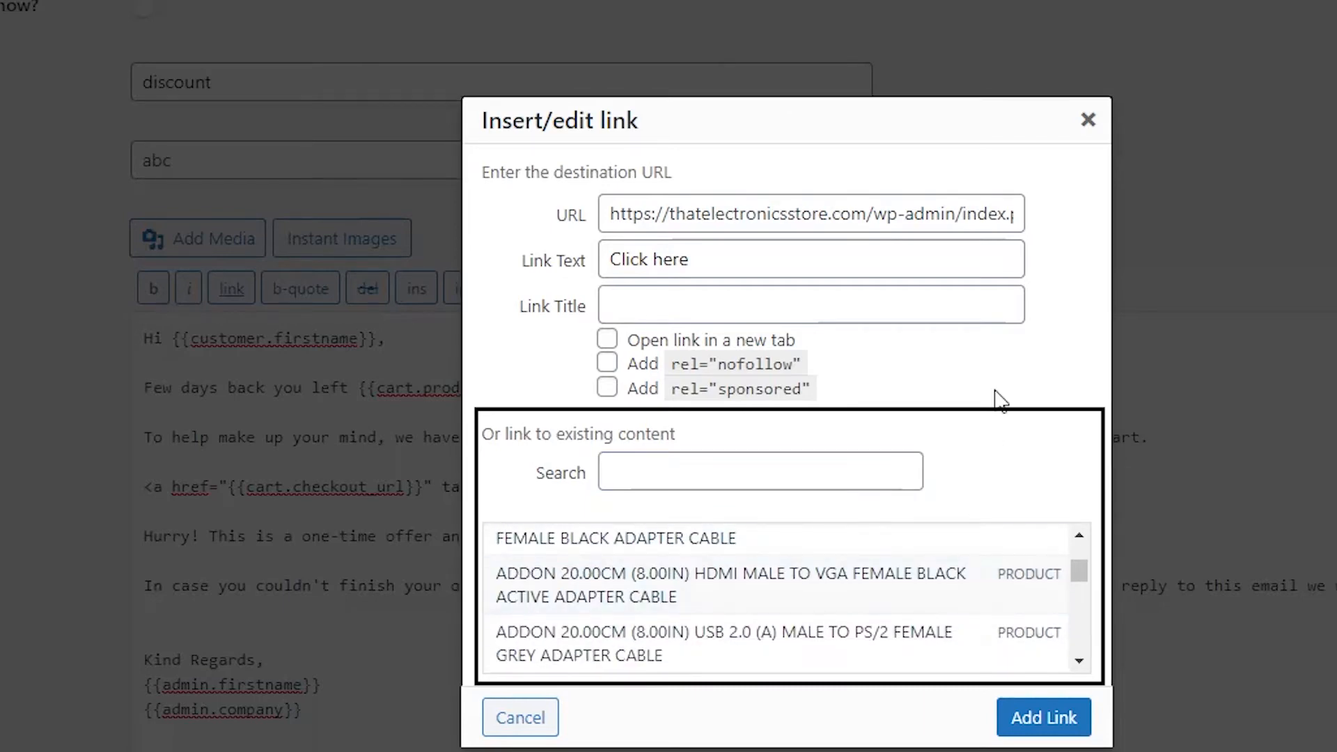
{"action": "left_click", "coordinate": [1027, 721]}
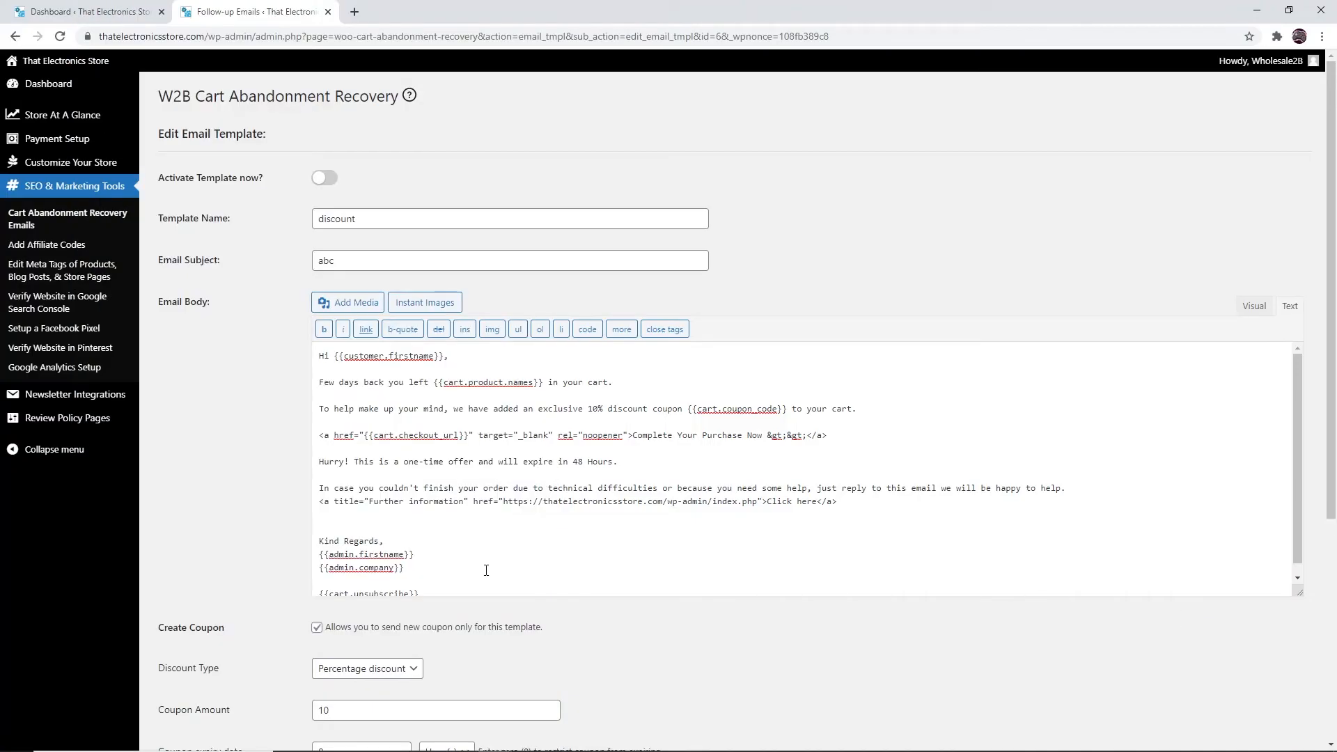
Insert a block quote reading "this is an example" above "Kind Regards" and check it in the visual view
{"action": "left_click", "coordinate": [359, 520]}
{"action": "left_click", "coordinate": [405, 331]}
{"action": "type", "text": "this is an example"}
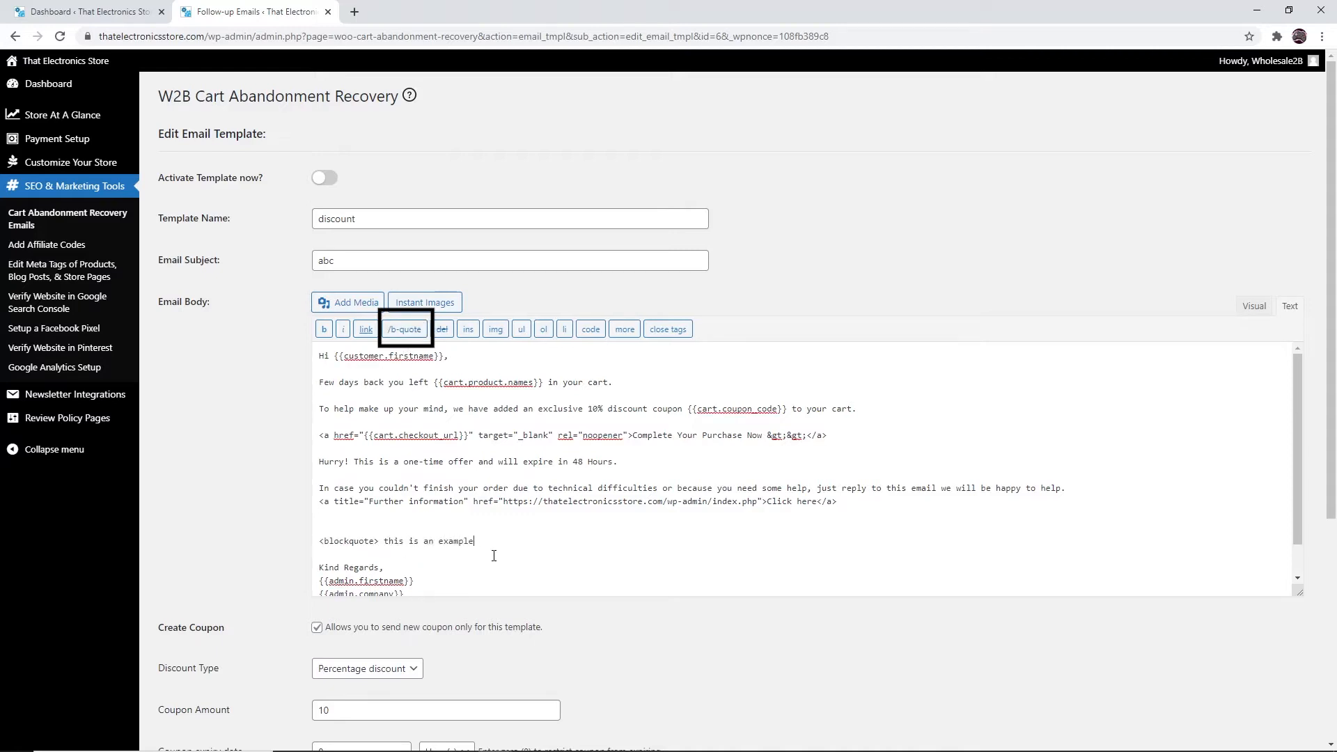
{"action": "left_click", "coordinate": [402, 329]}
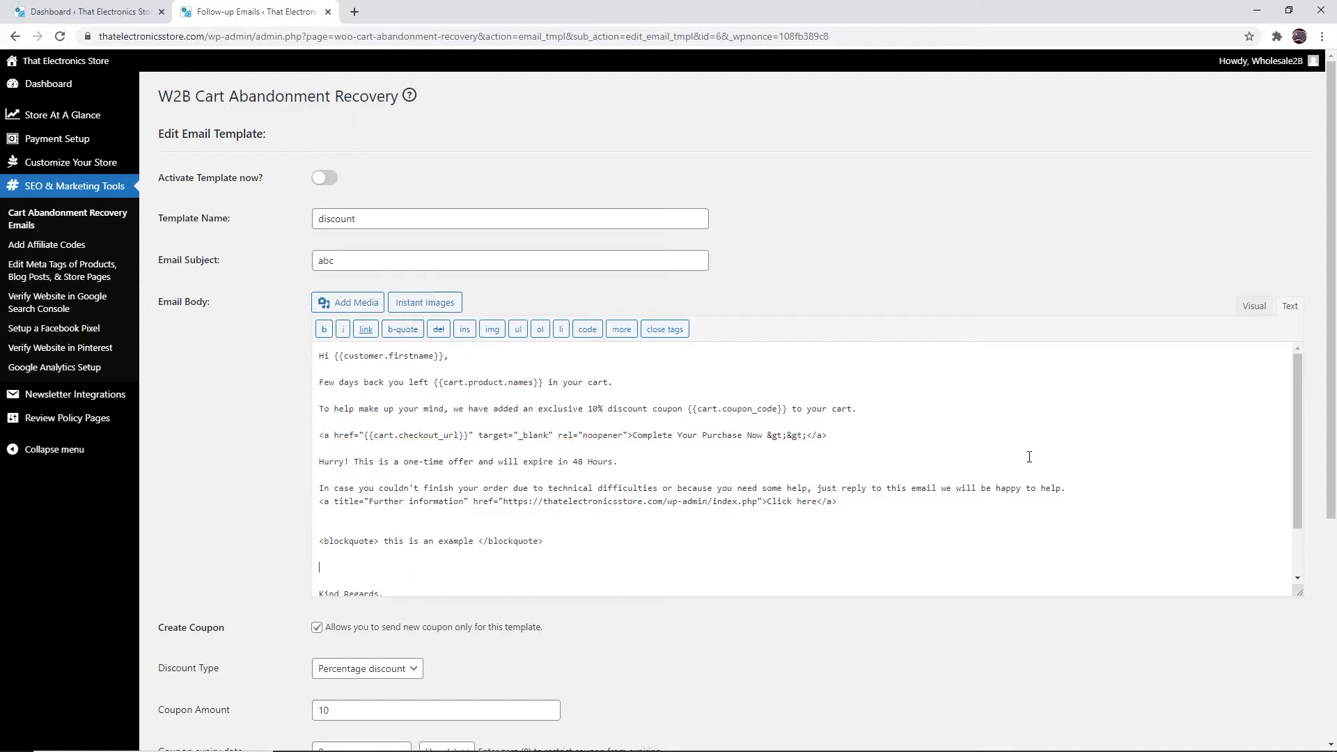
{"action": "left_click", "coordinate": [1253, 307]}
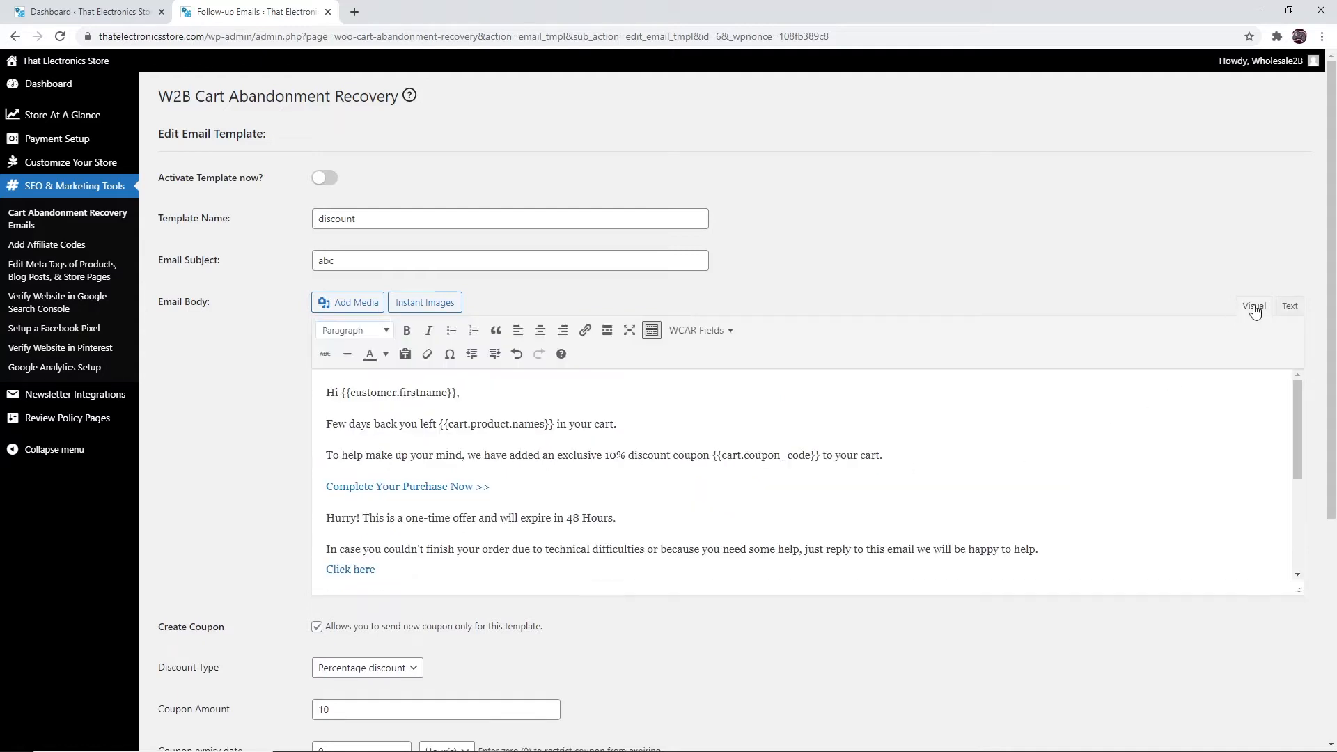
{"action": "scroll", "coordinate": [1200, 419], "scroll_direction": "down", "scroll_amount": 3}
{"action": "scroll", "coordinate": [1200, 419], "scroll_direction": "down", "scroll_amount": 1}
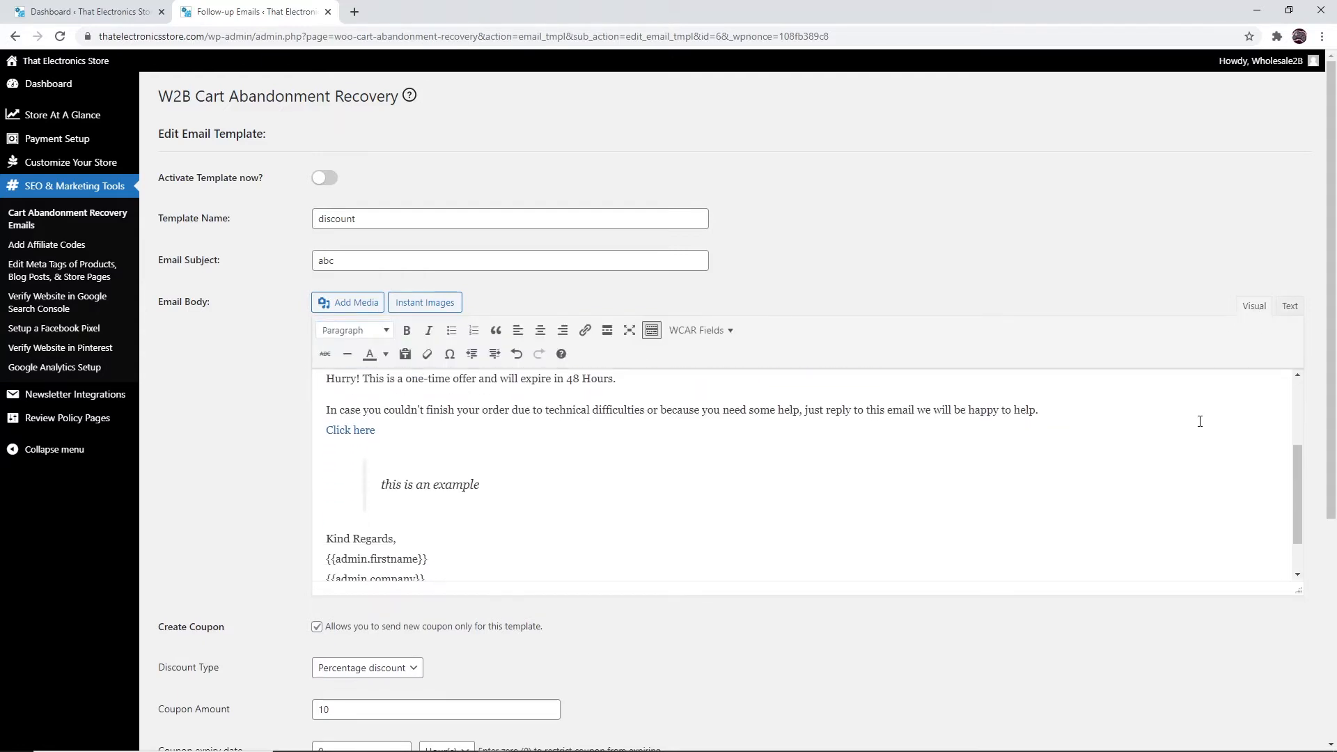
Delete the "this is an example" block quote from the email body's HTML
{"action": "left_click", "coordinate": [1290, 307]}
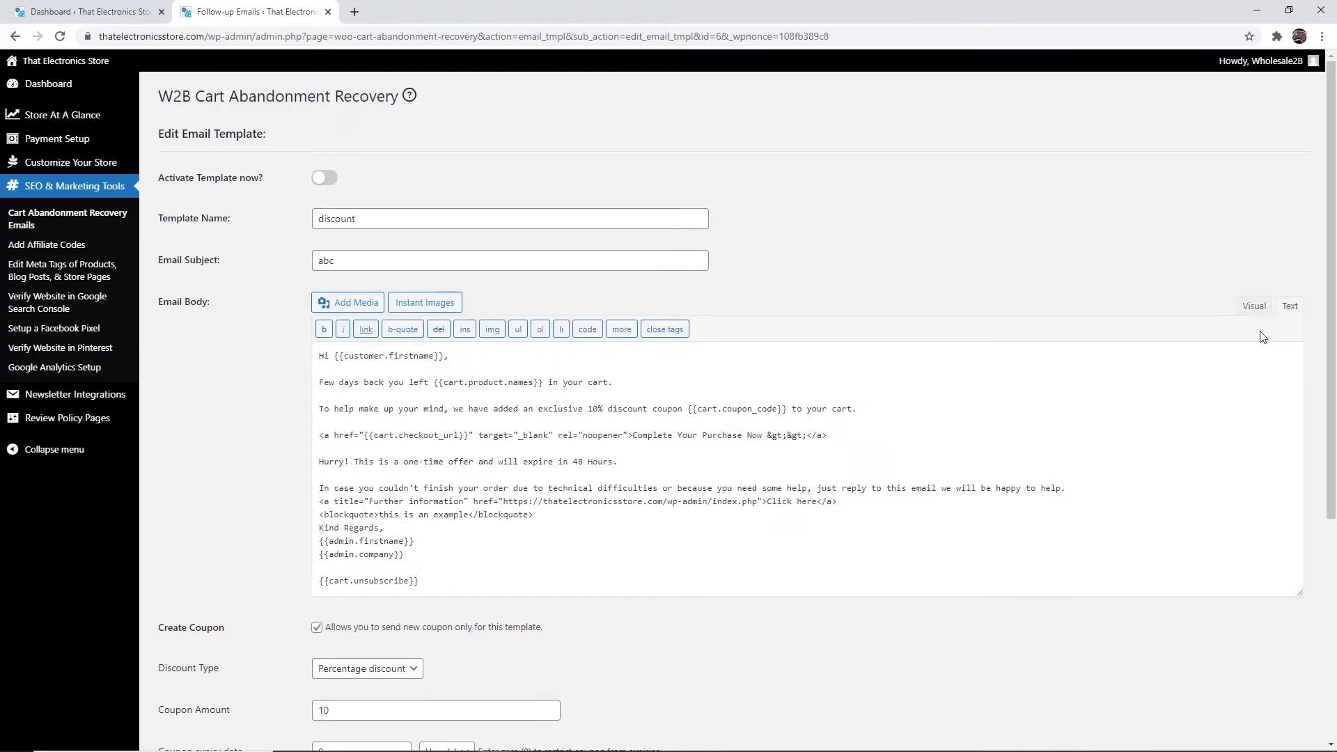
{"action": "left_click_drag", "start_coordinate": [541, 517], "coordinate": [311, 515]}
{"action": "key", "text": "BackSpace"}
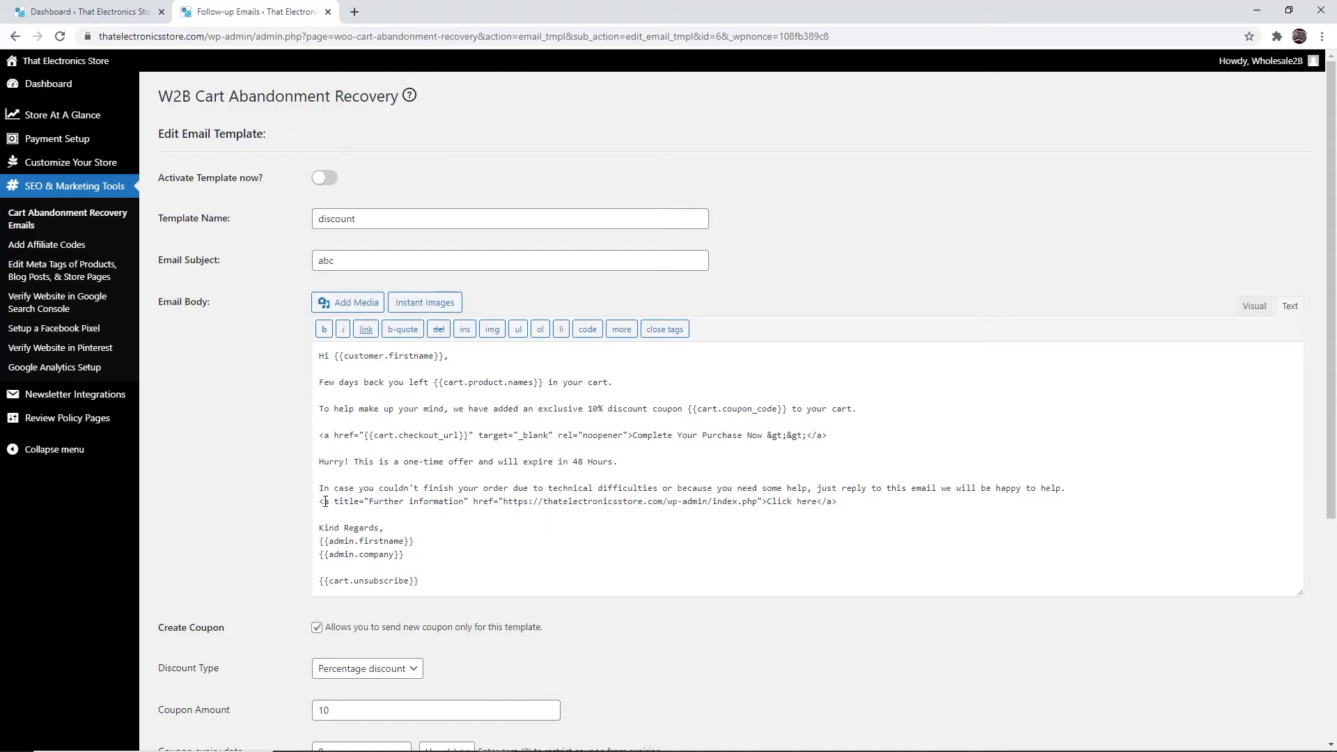
Insert the code-tagged text "this is another example" above "Kind Regards" and check it in the visual view
{"action": "left_click", "coordinate": [589, 331]}
{"action": "type", "text": "this is another example"}
{"action": "left_click", "coordinate": [590, 332]}
{"action": "left_click", "coordinate": [1255, 306]}
{"action": "scroll", "coordinate": [1073, 418], "scroll_direction": "down", "scroll_amount": 5}
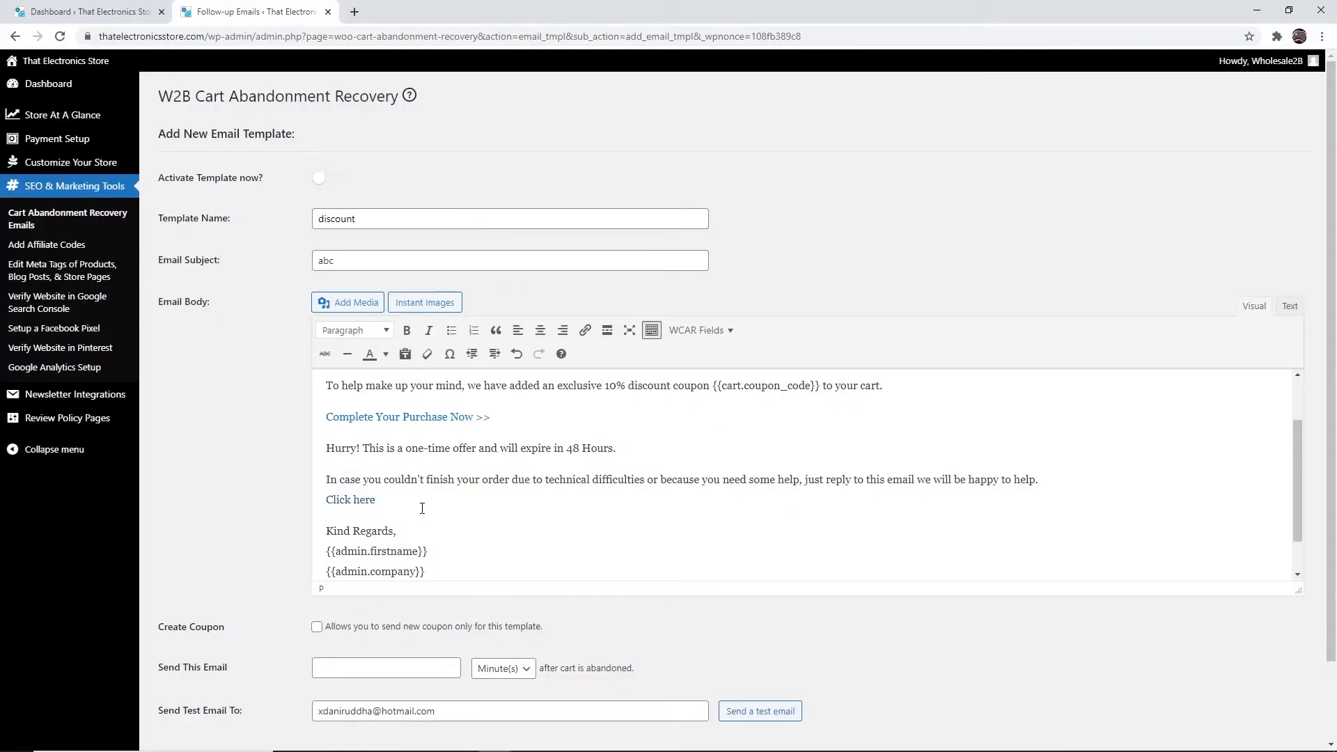
Inspect the "Click here" link's address and its full link options in the email body
{"action": "left_click", "coordinate": [366, 500]}
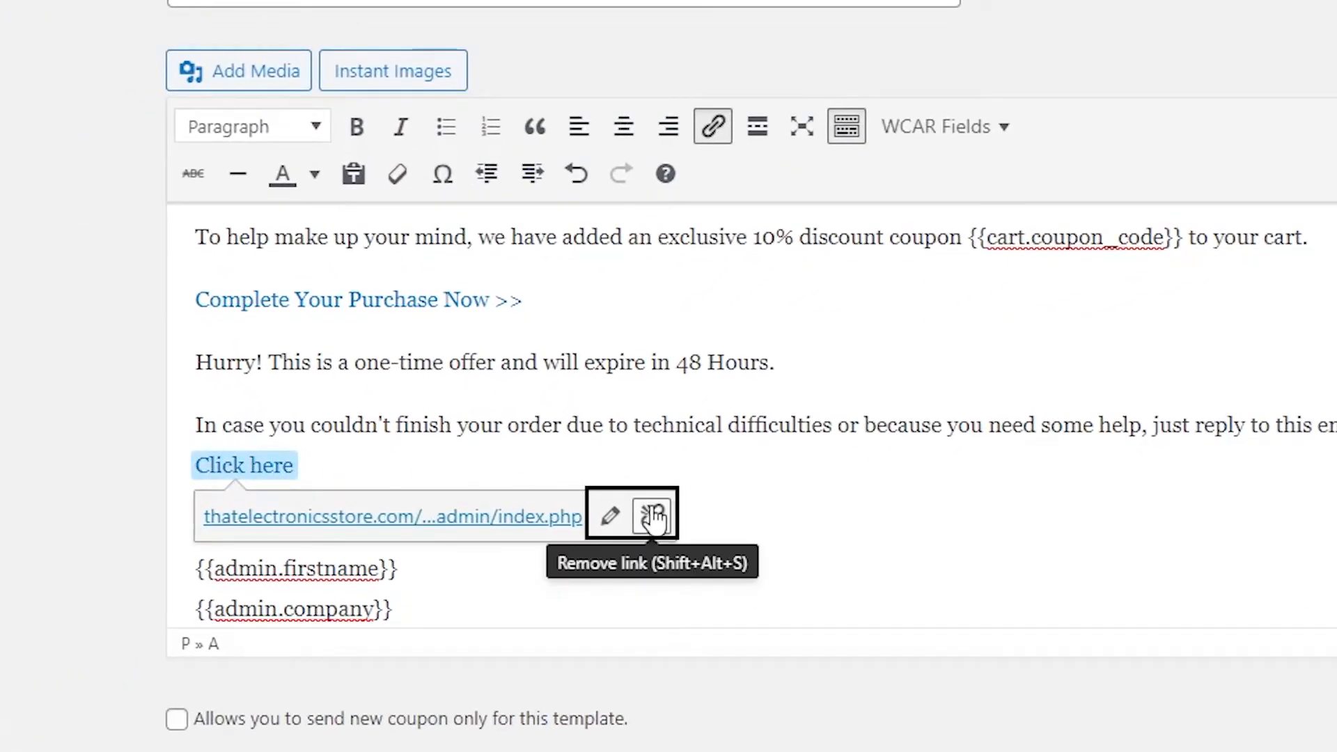
{"action": "left_click", "coordinate": [611, 519]}
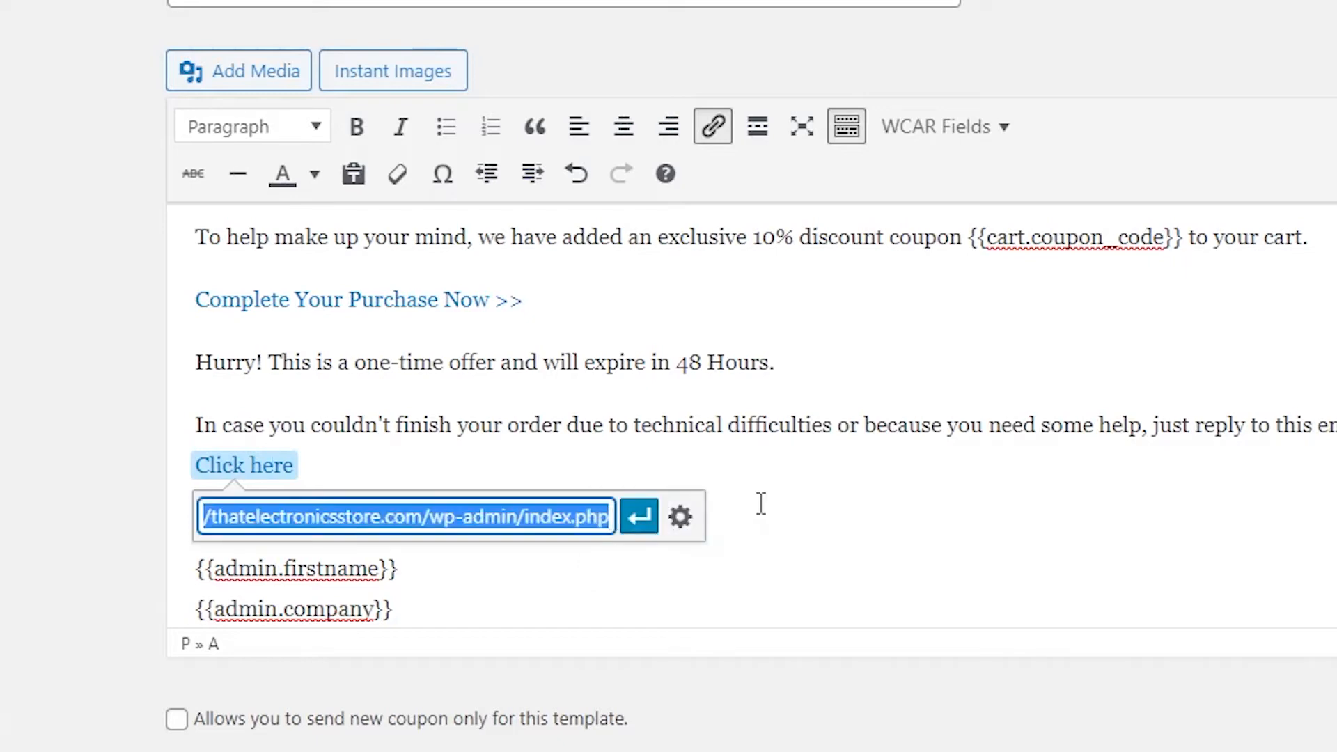
{"action": "left_click", "coordinate": [551, 516]}
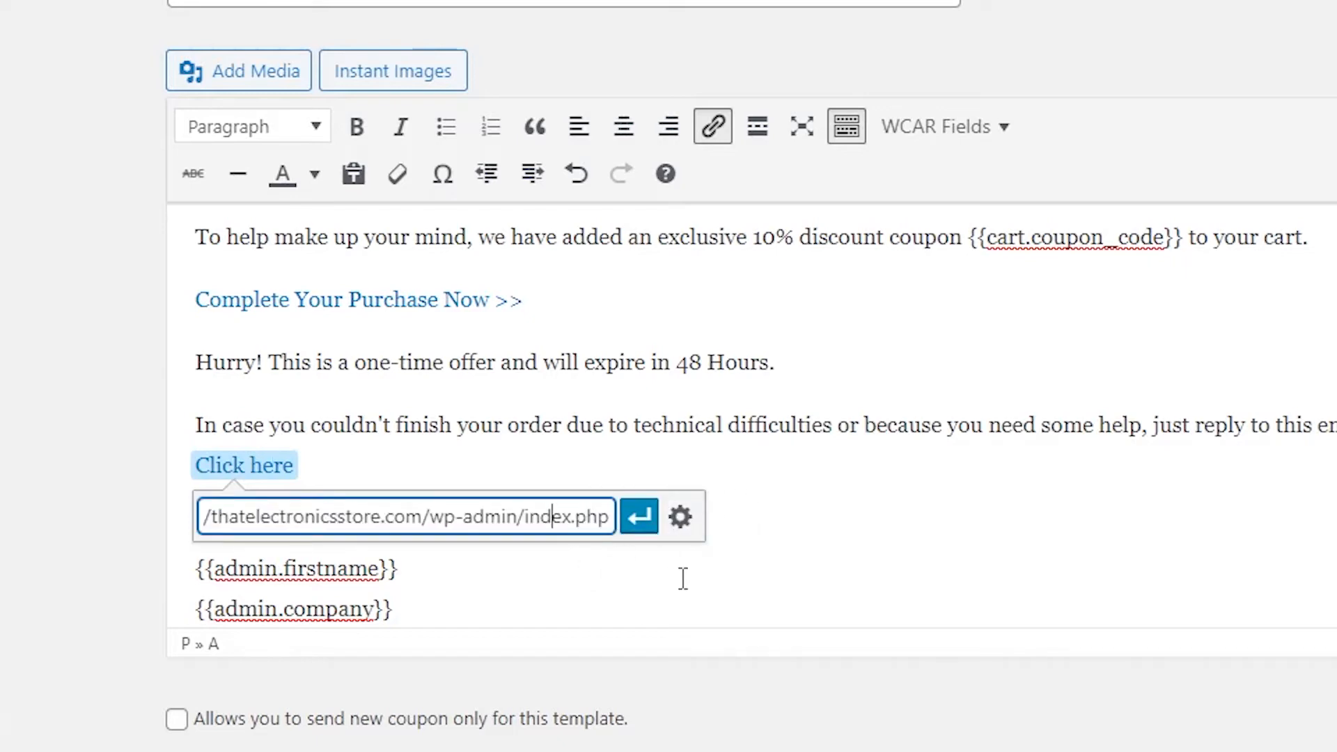
{"action": "left_click", "coordinate": [681, 518]}
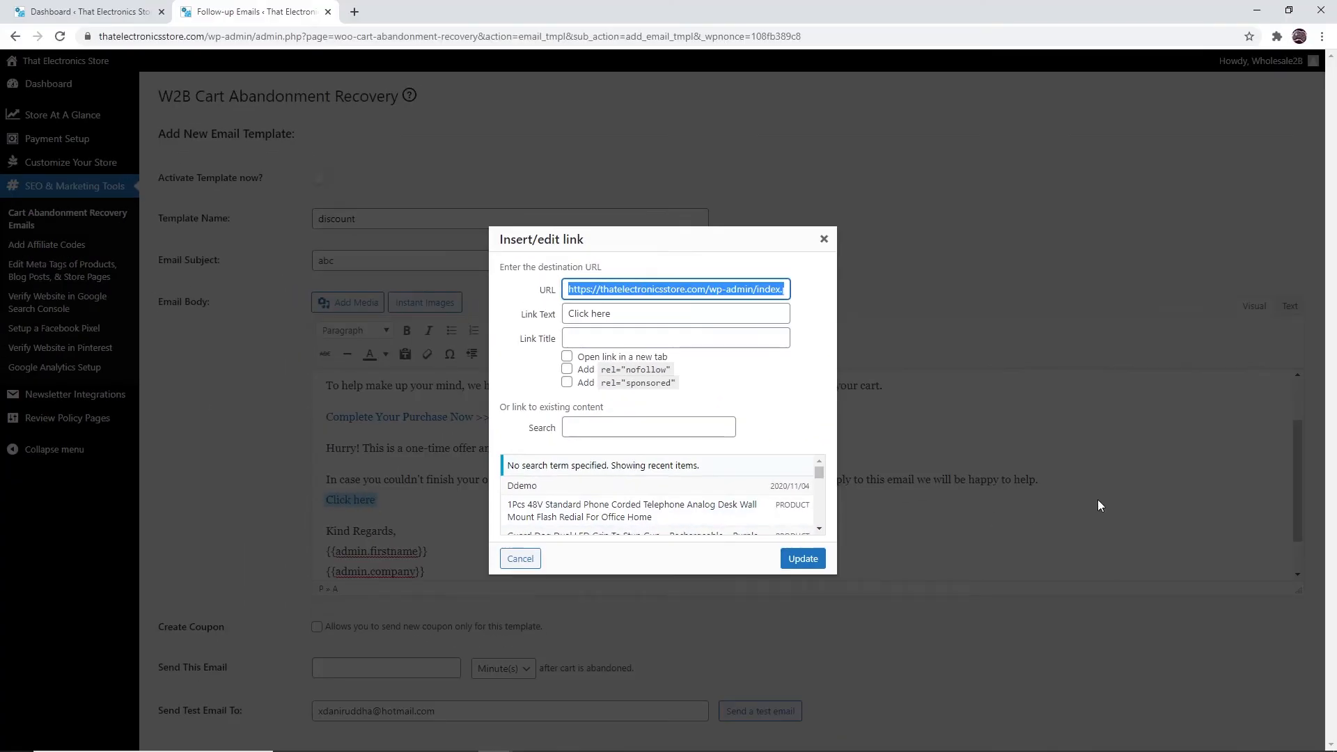
{"action": "left_click", "coordinate": [1098, 505]}
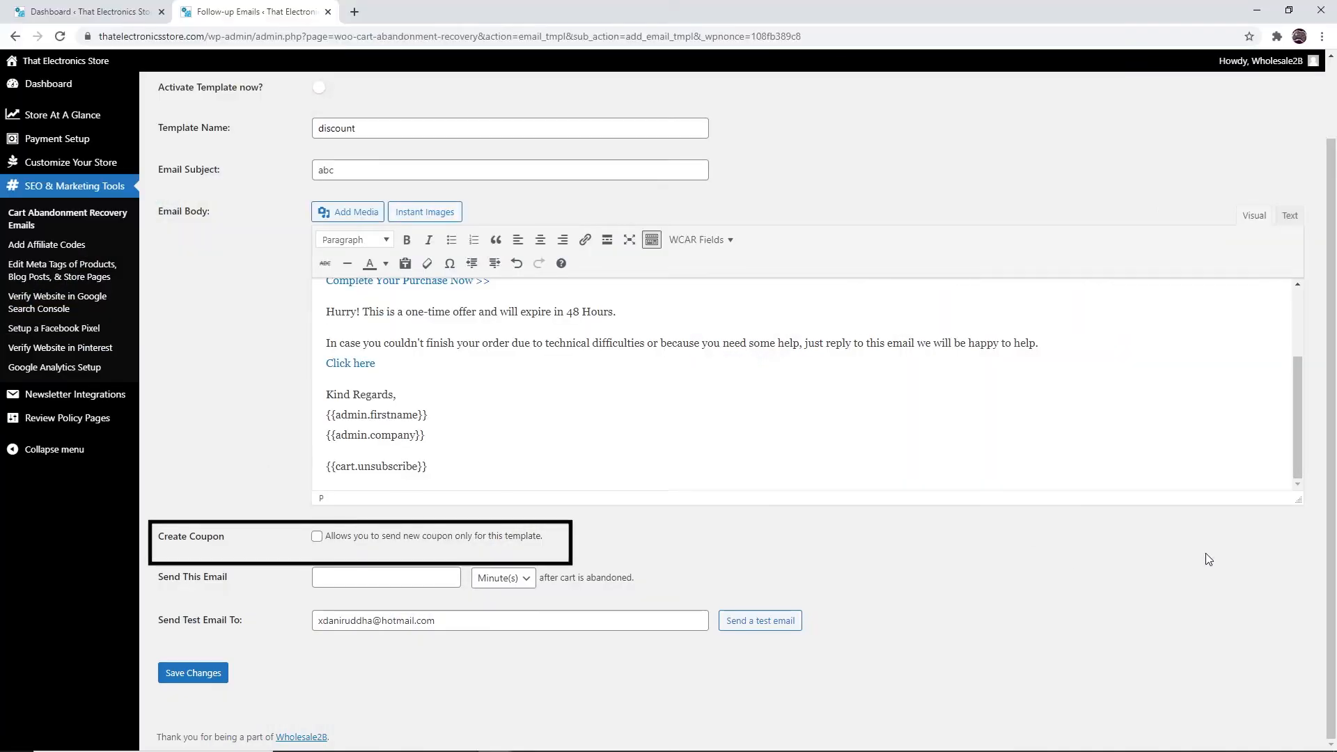
Enable coupon creation for this template and review the available discount types and coupon expiry units
{"action": "left_click", "coordinate": [317, 536]}
{"action": "scroll", "coordinate": [1201, 541], "scroll_direction": "down", "scroll_amount": 3}
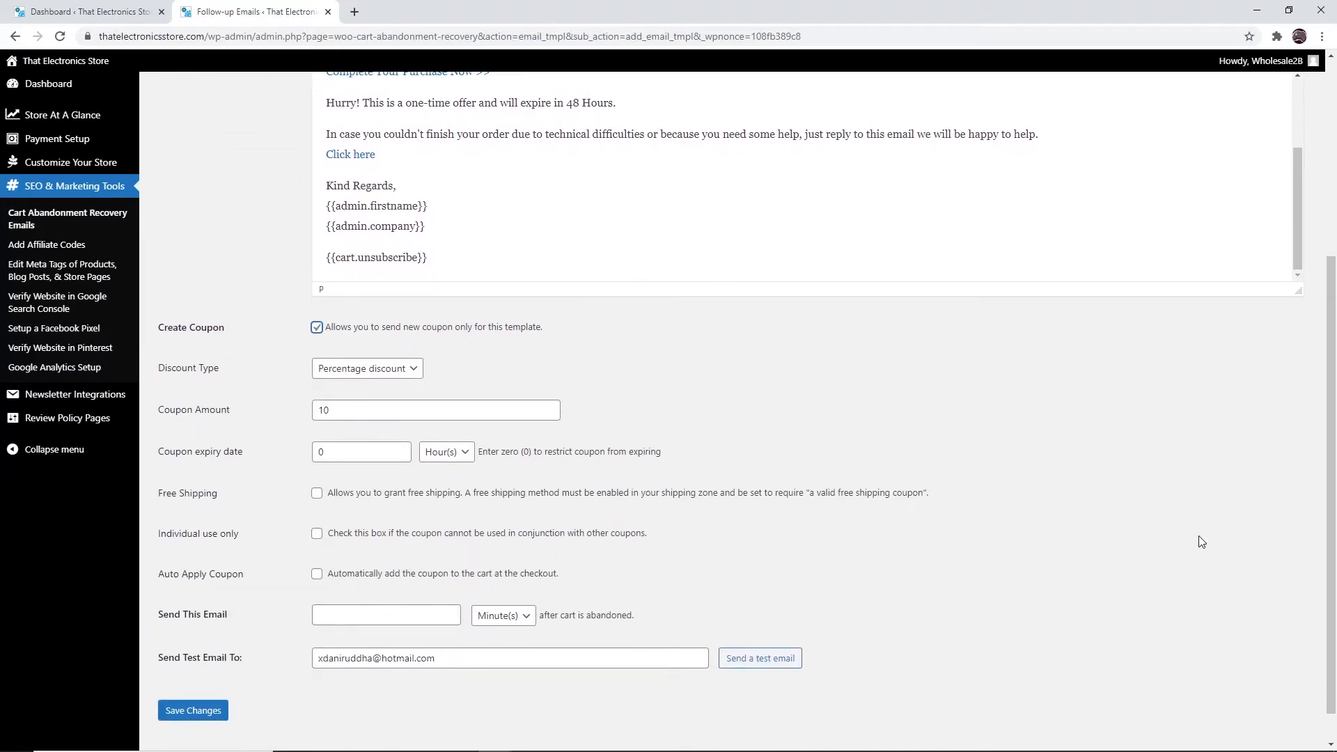
{"action": "left_click", "coordinate": [414, 374]}
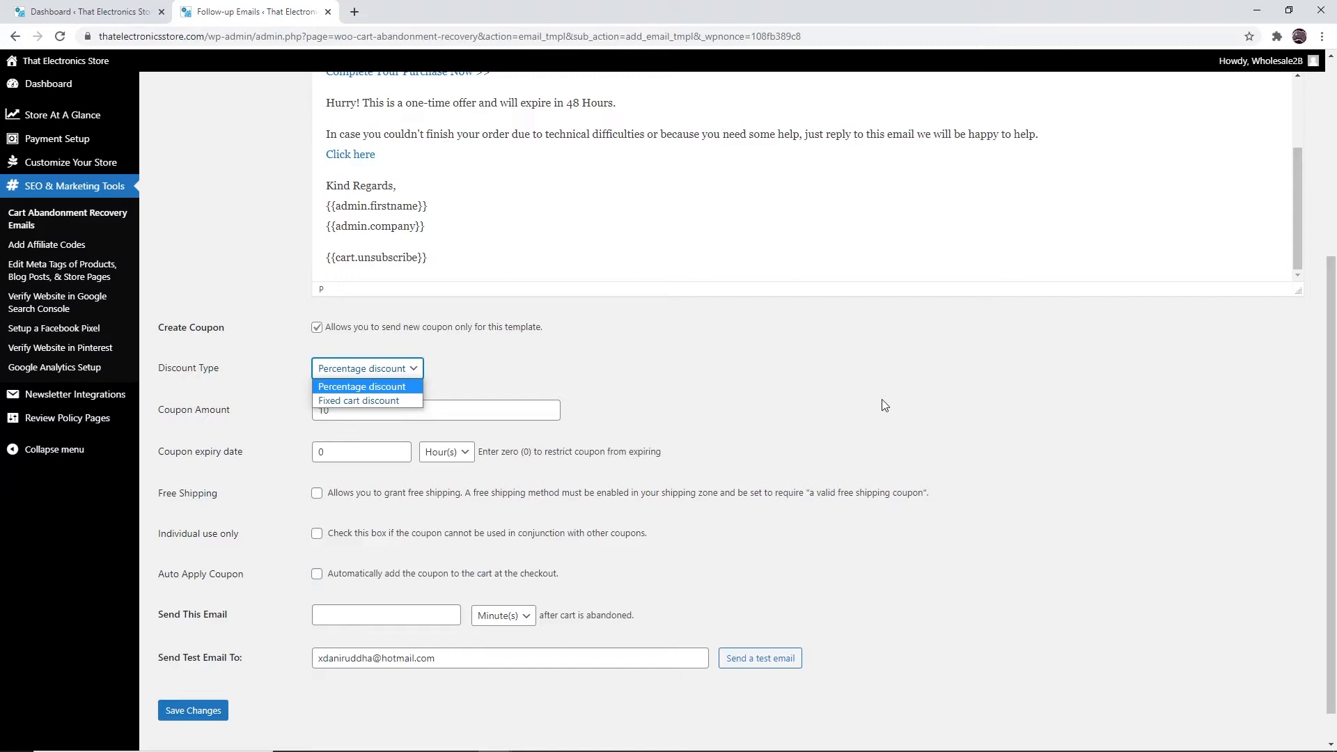
{"action": "left_click", "coordinate": [884, 405]}
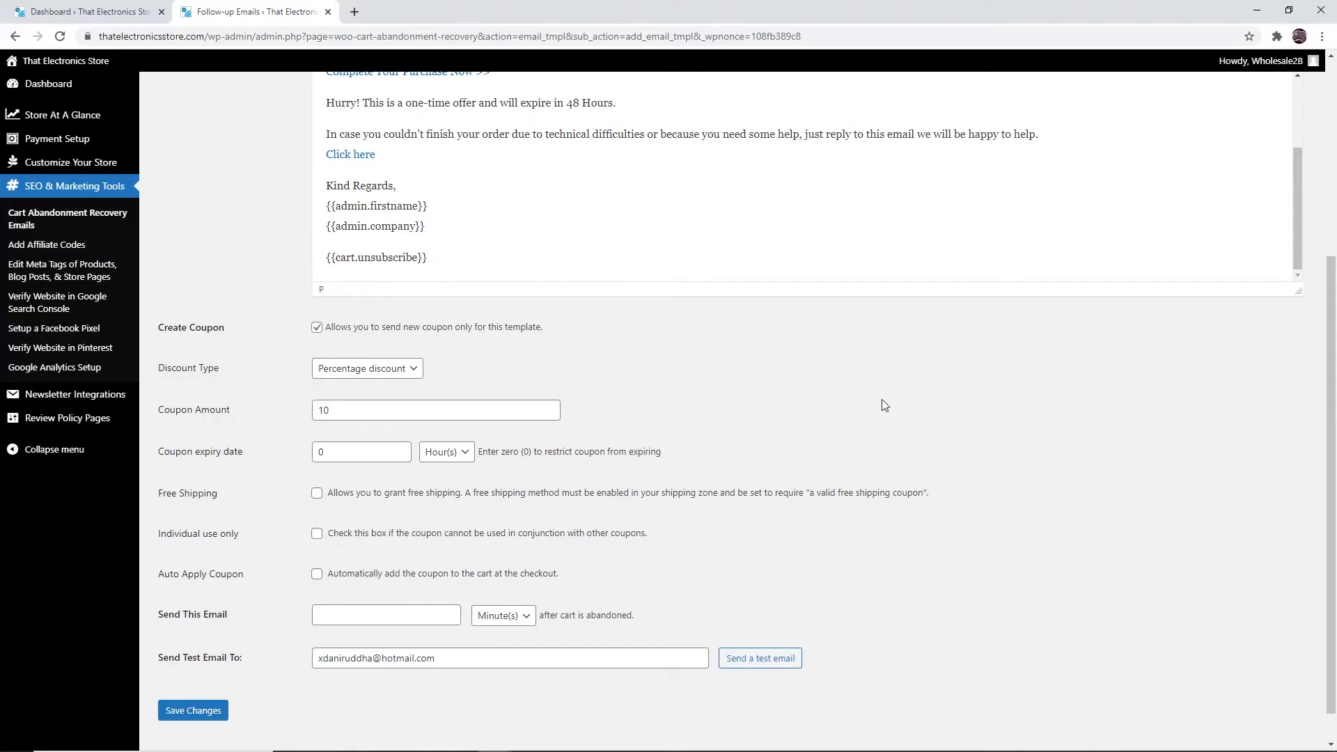
{"action": "left_click", "coordinate": [455, 453]}
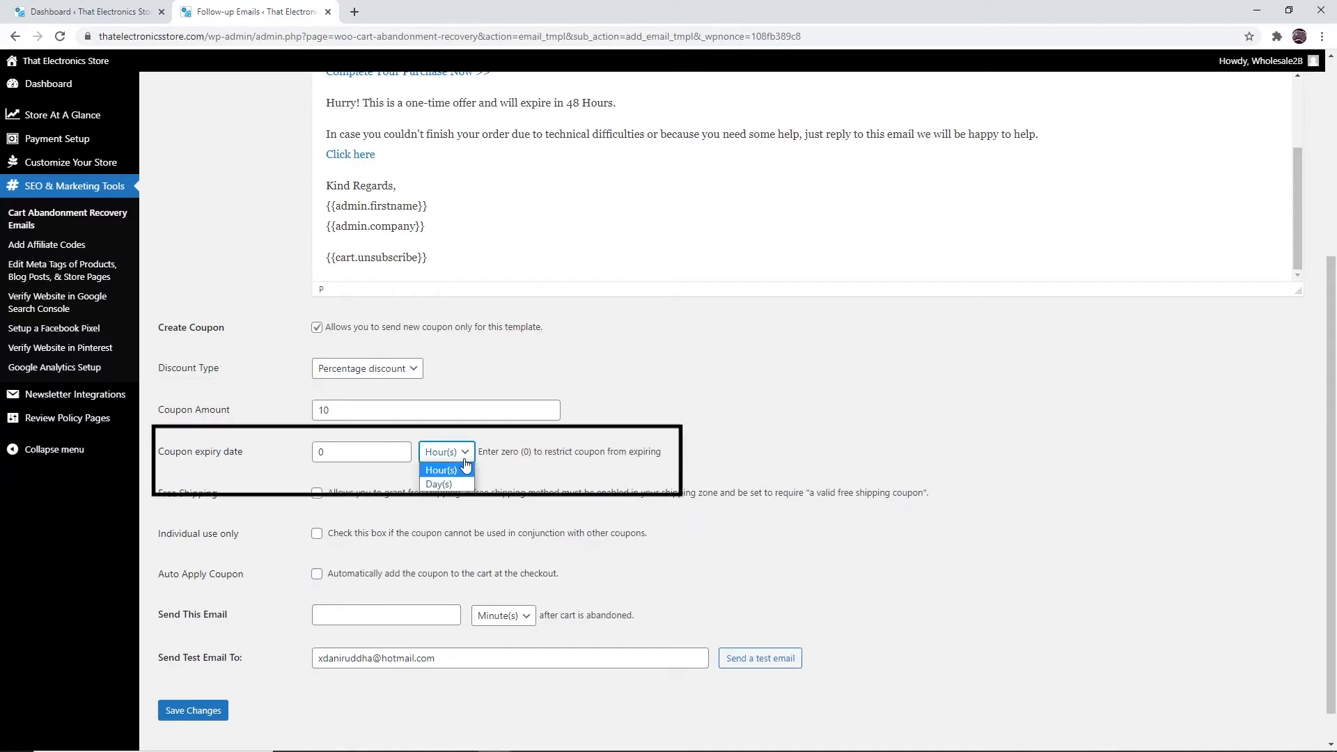
{"action": "left_click", "coordinate": [845, 451]}
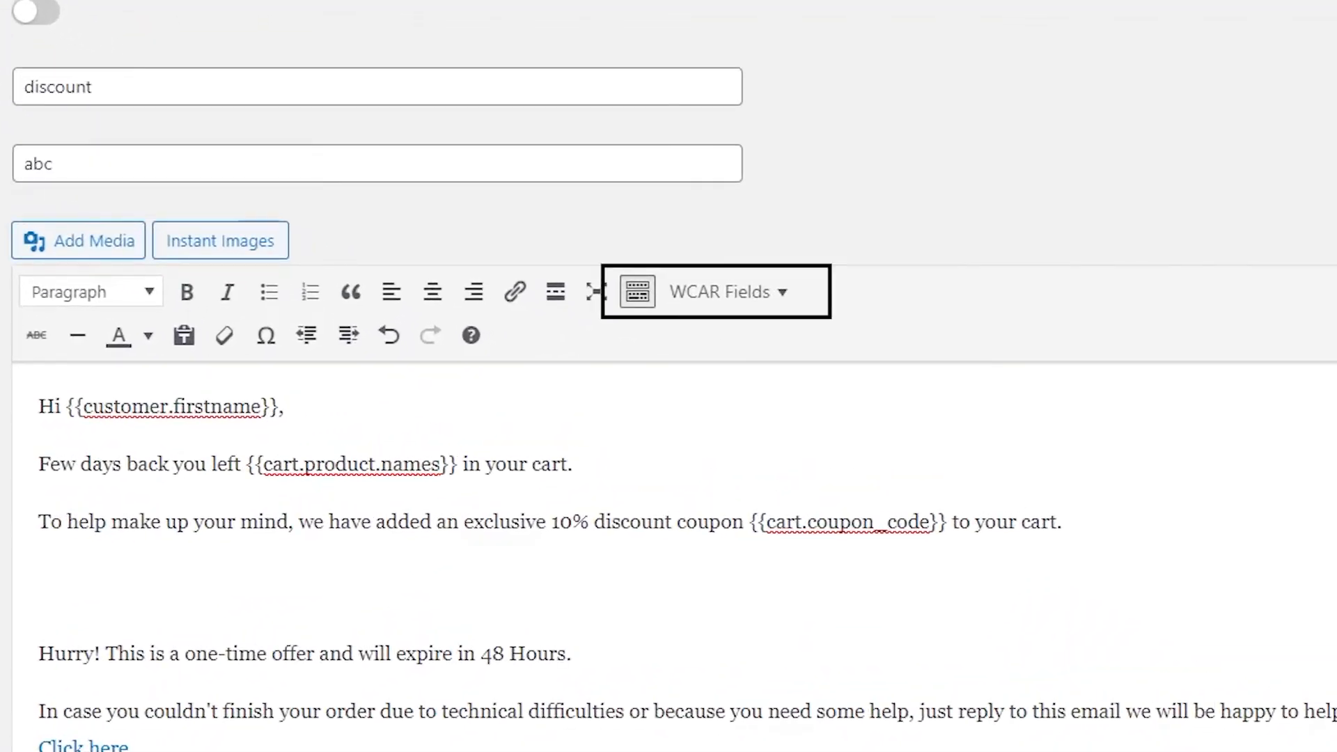
Insert the Cart Checkout URL field below the coupon sentence, then copy its placeholder and remove it from the body
{"action": "left_click", "coordinate": [774, 317]}
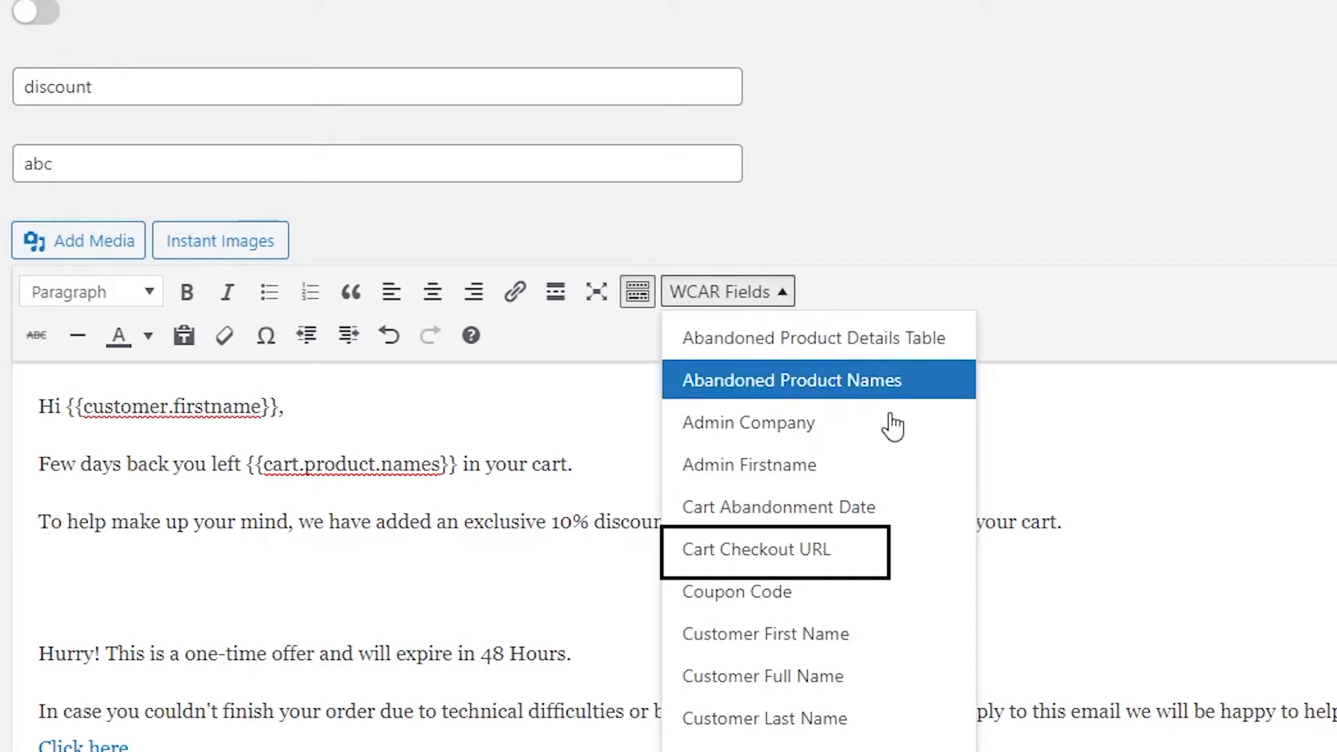
{"action": "left_click", "coordinate": [931, 554]}
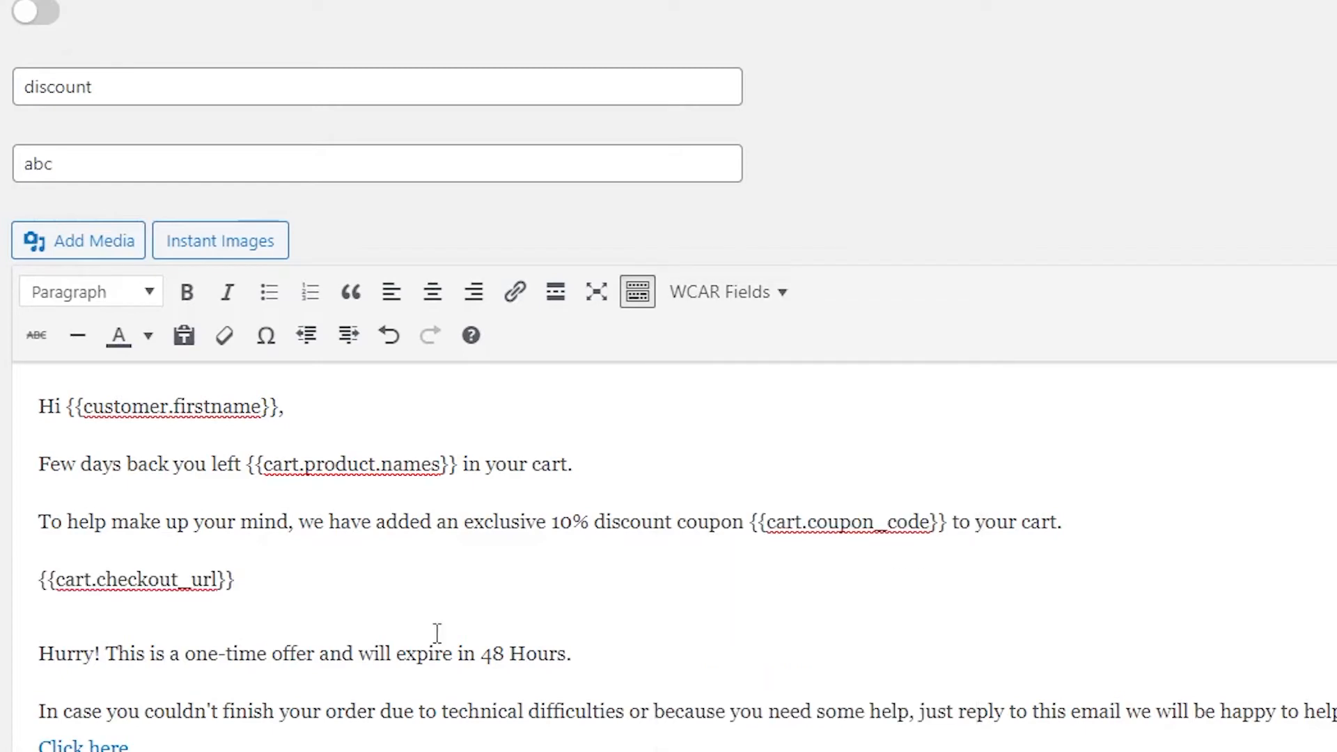
{"action": "left_click_drag", "start_coordinate": [243, 585], "coordinate": [34, 579]}
{"action": "key", "text": "ctrl+c"}
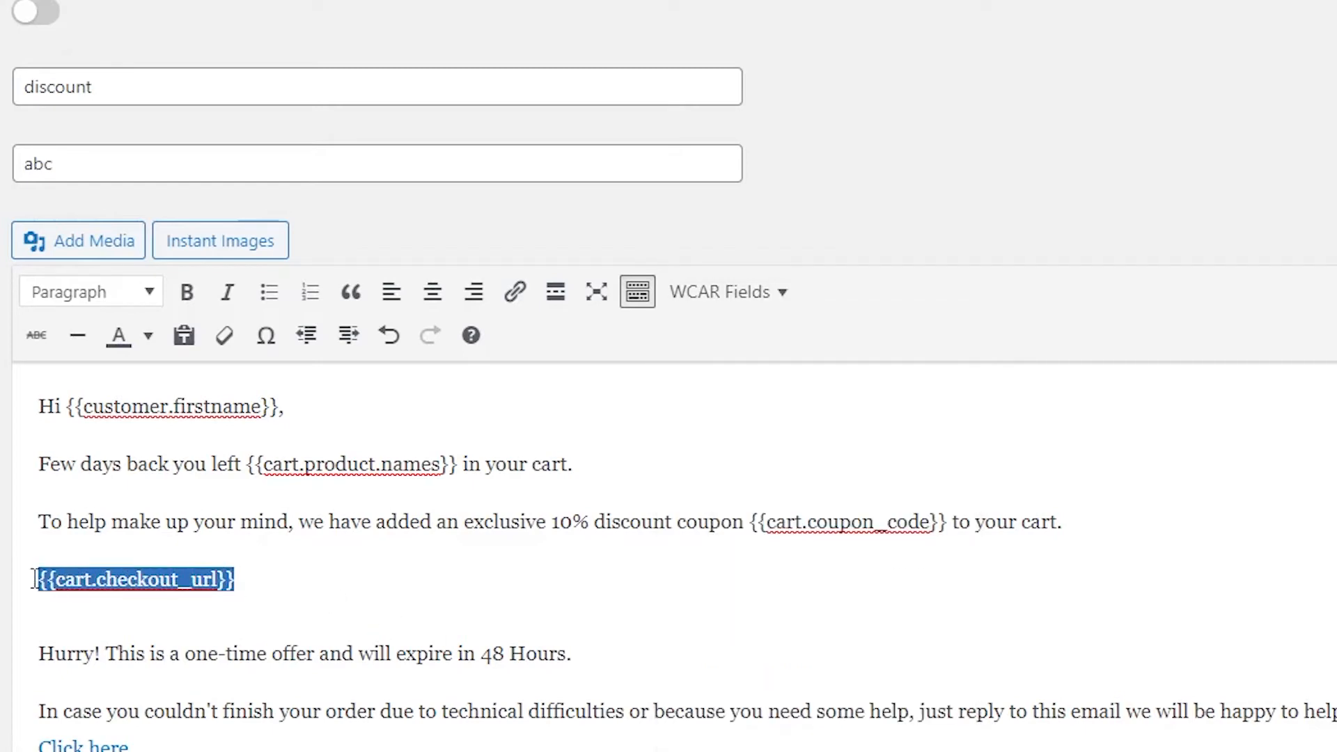
{"action": "key", "text": "BackSpace"}
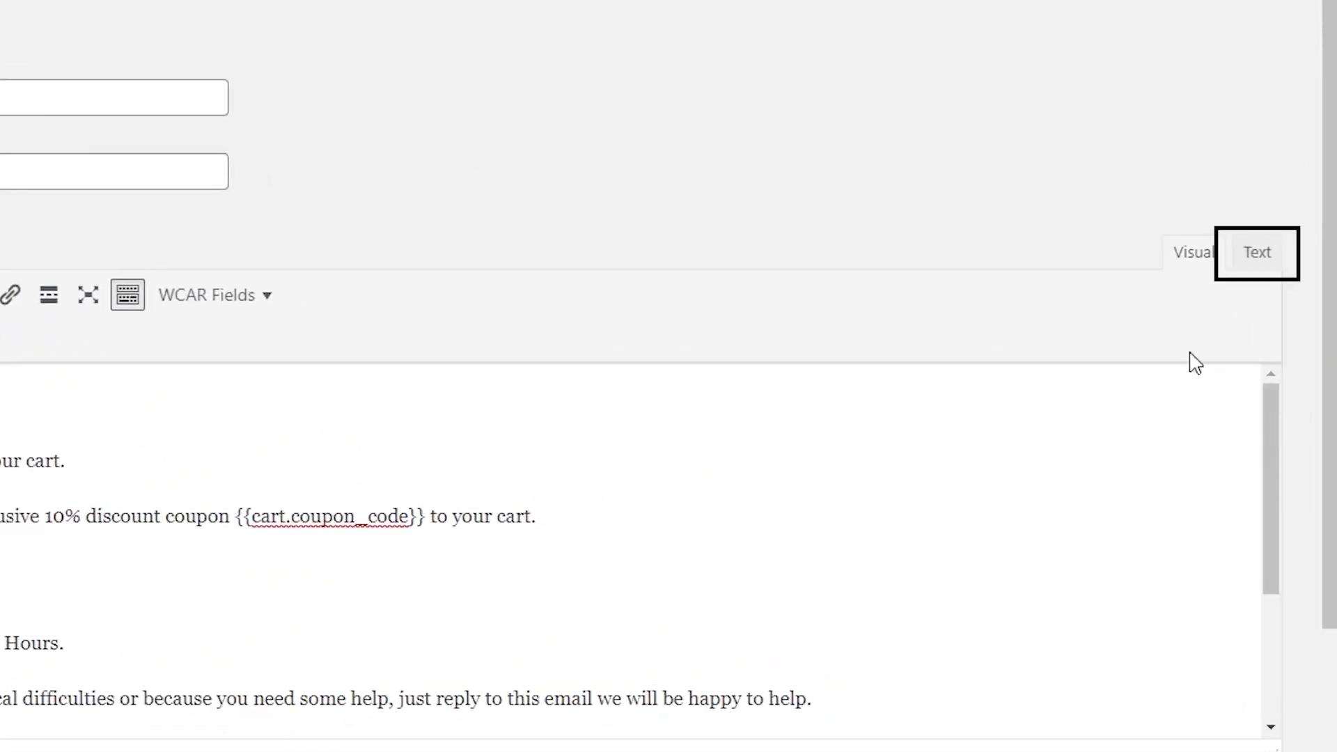
{"action": "left_click", "coordinate": [1260, 259]}
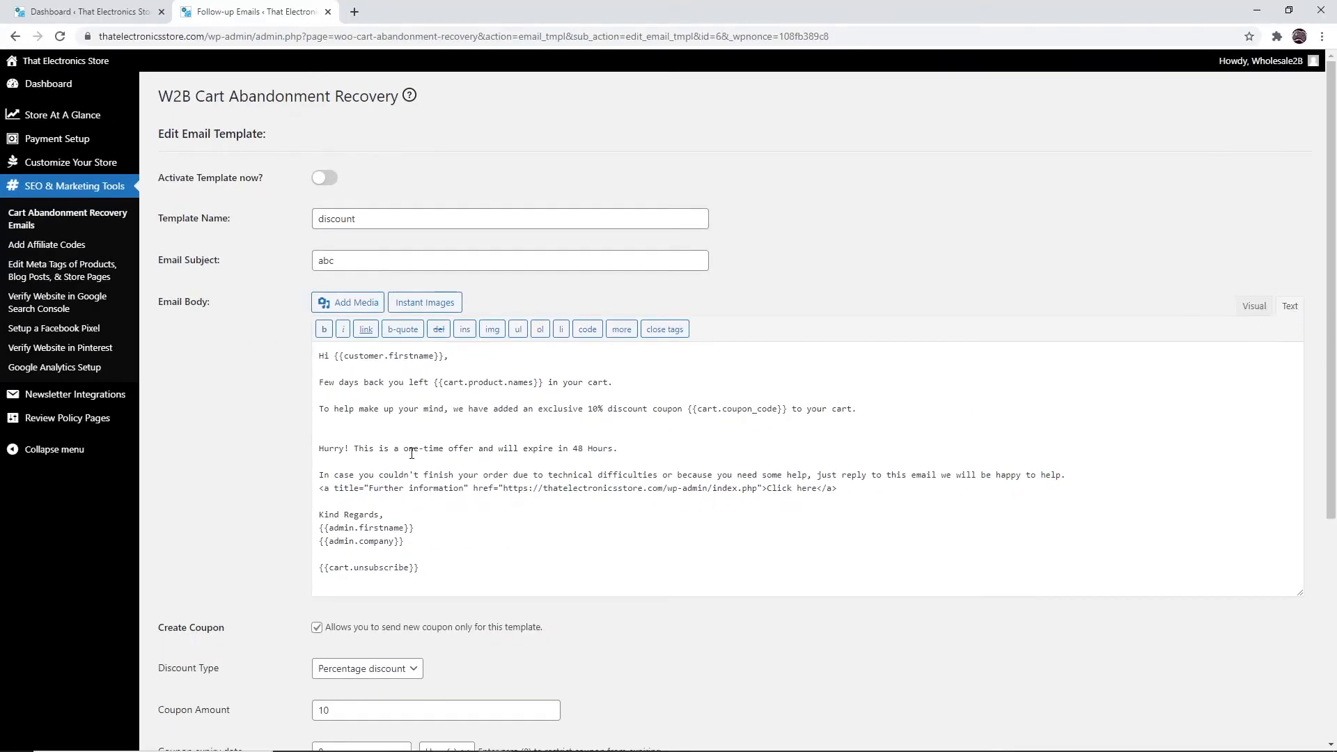
{"action": "left_click", "coordinate": [394, 429]}
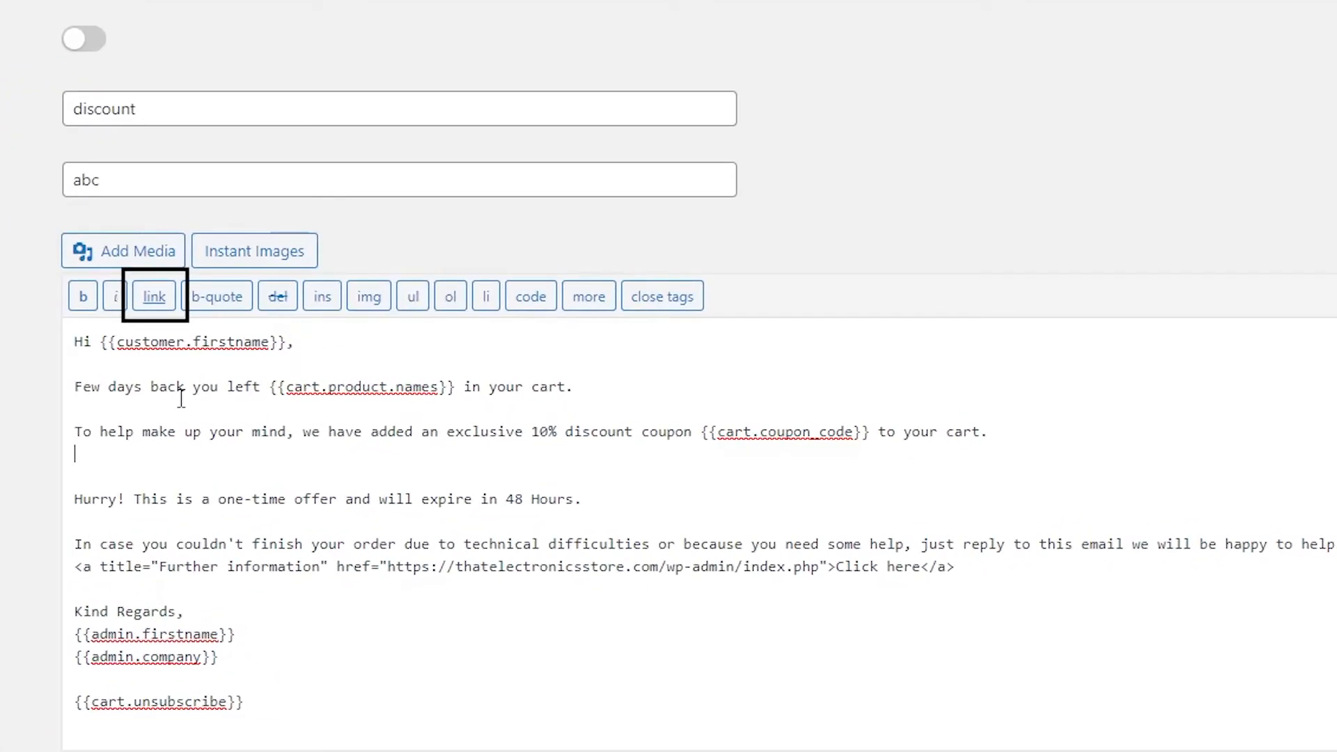
{"action": "left_click", "coordinate": [163, 298]}
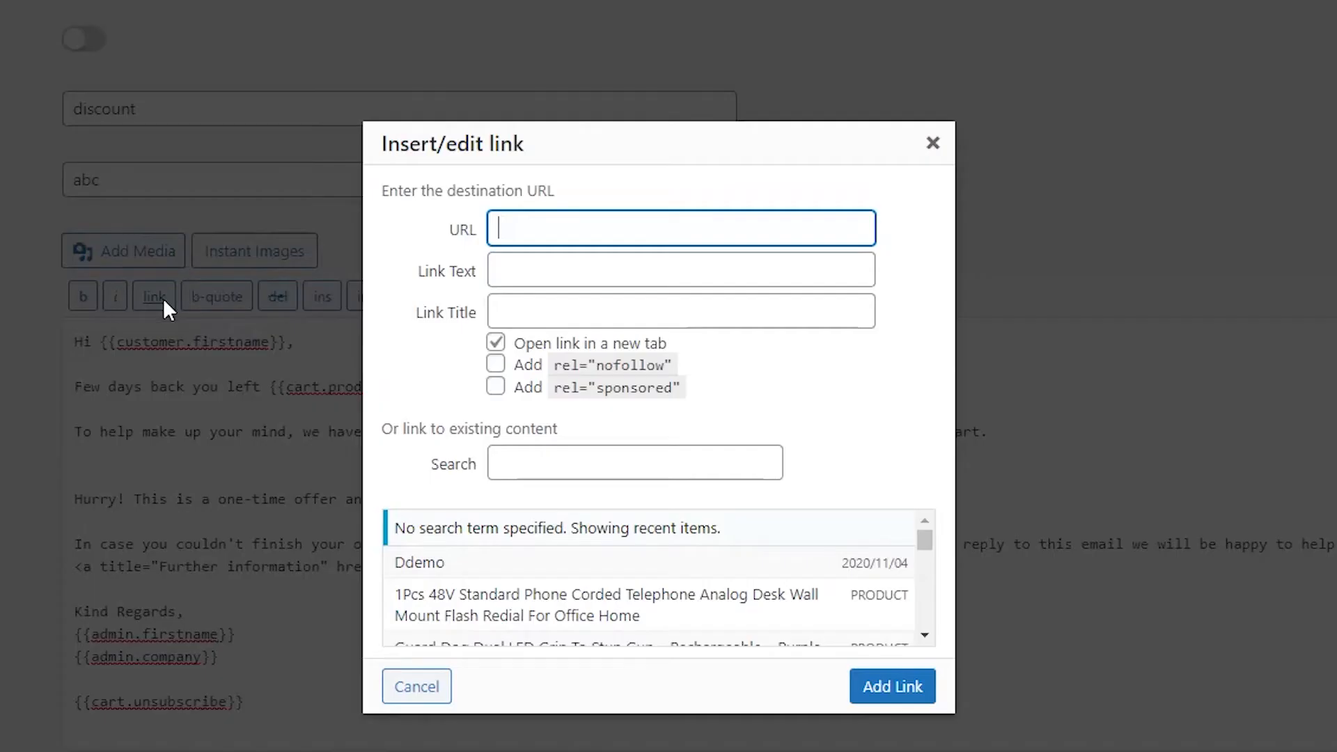
{"action": "key", "text": "ctrl+v"}
{"action": "left_click", "coordinate": [736, 268]}
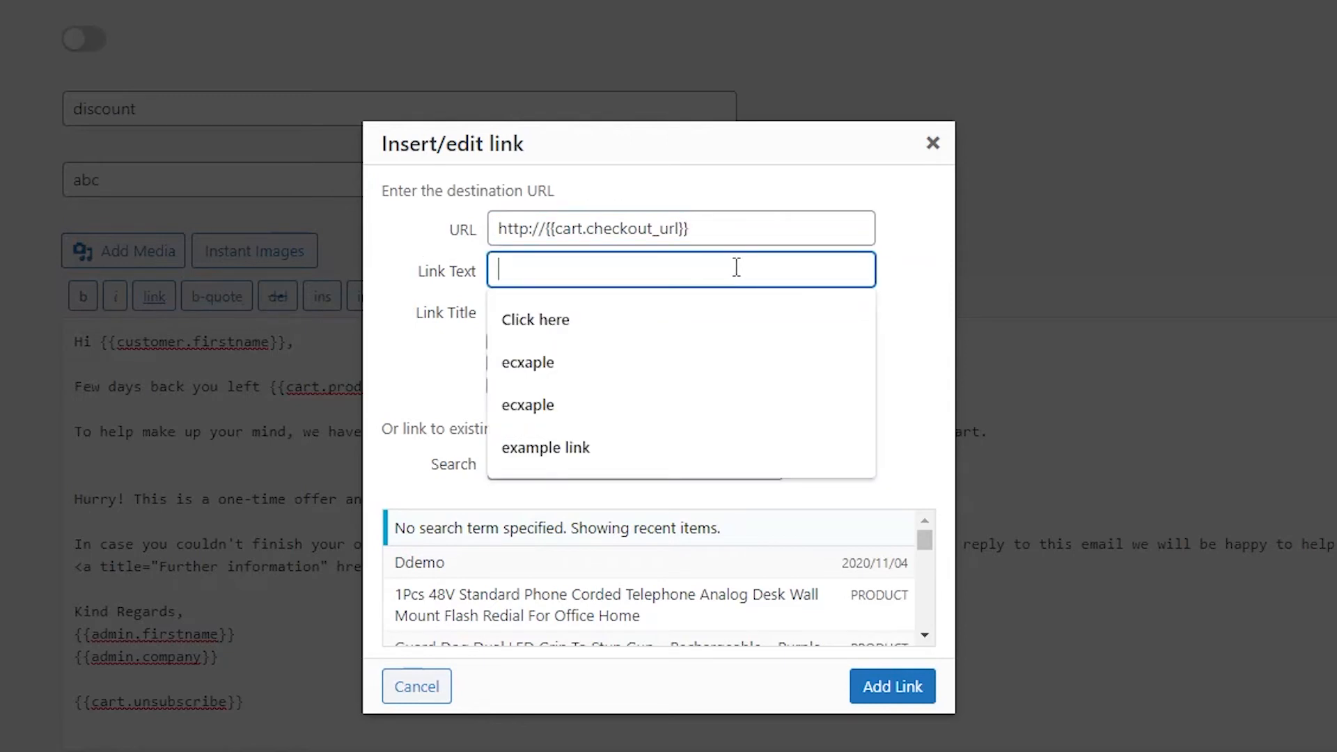
{"action": "type", "text": "Click here to cot"}
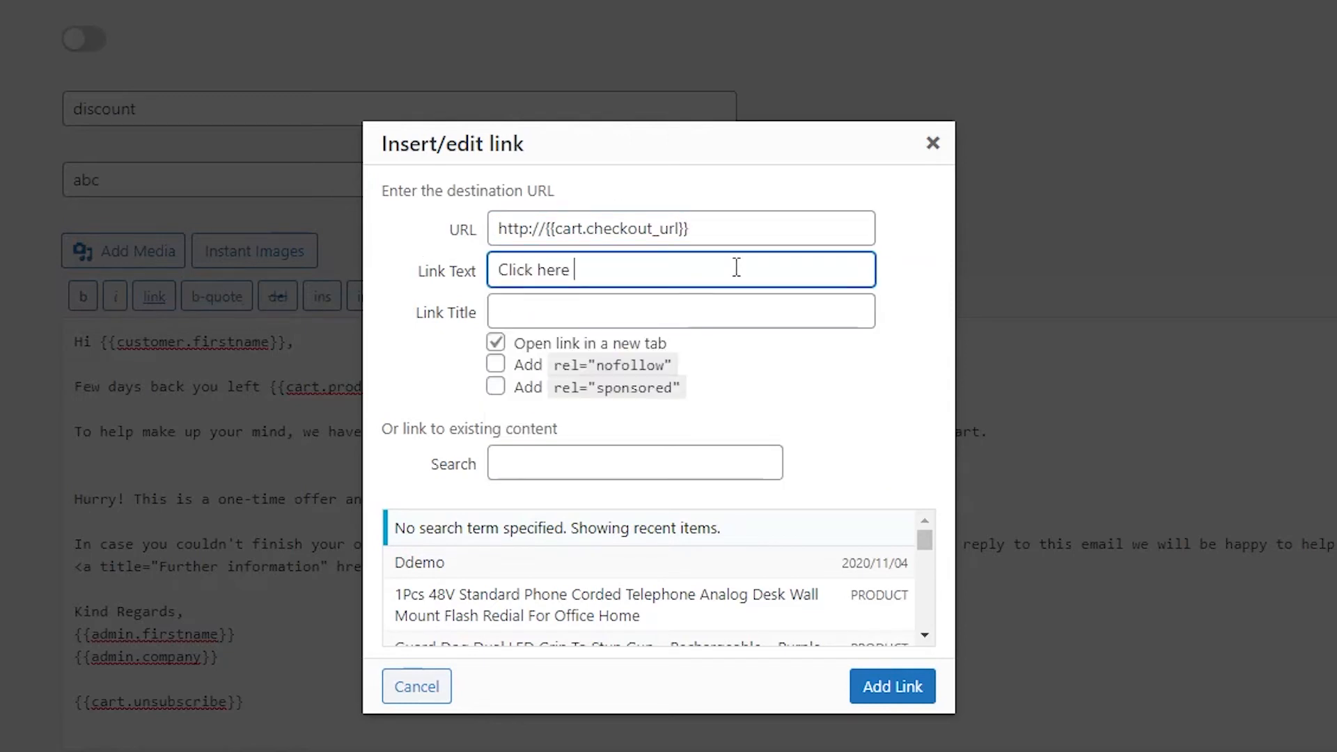
{"action": "key", "text": "BackSpace"}
{"action": "type", "text": "ntinue shopping"}
{"action": "left_click", "coordinate": [855, 434]}
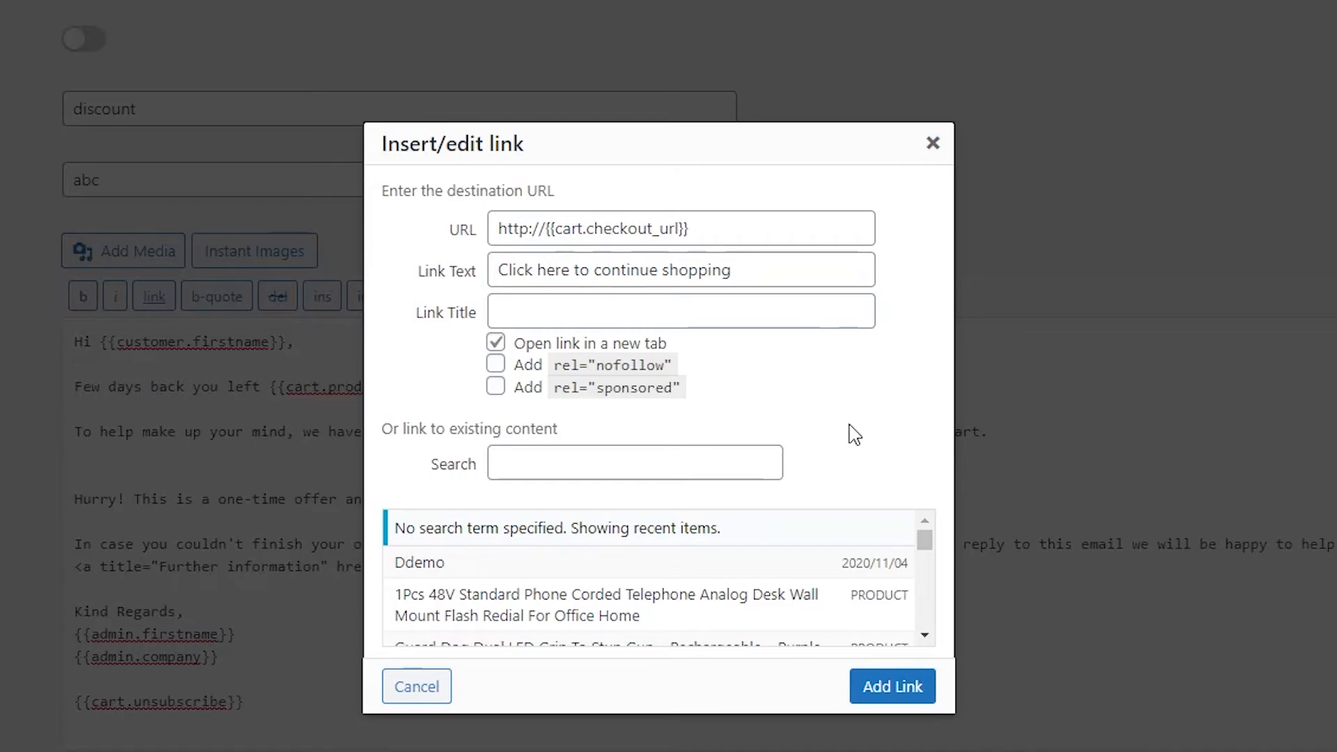
{"action": "left_click", "coordinate": [921, 686]}
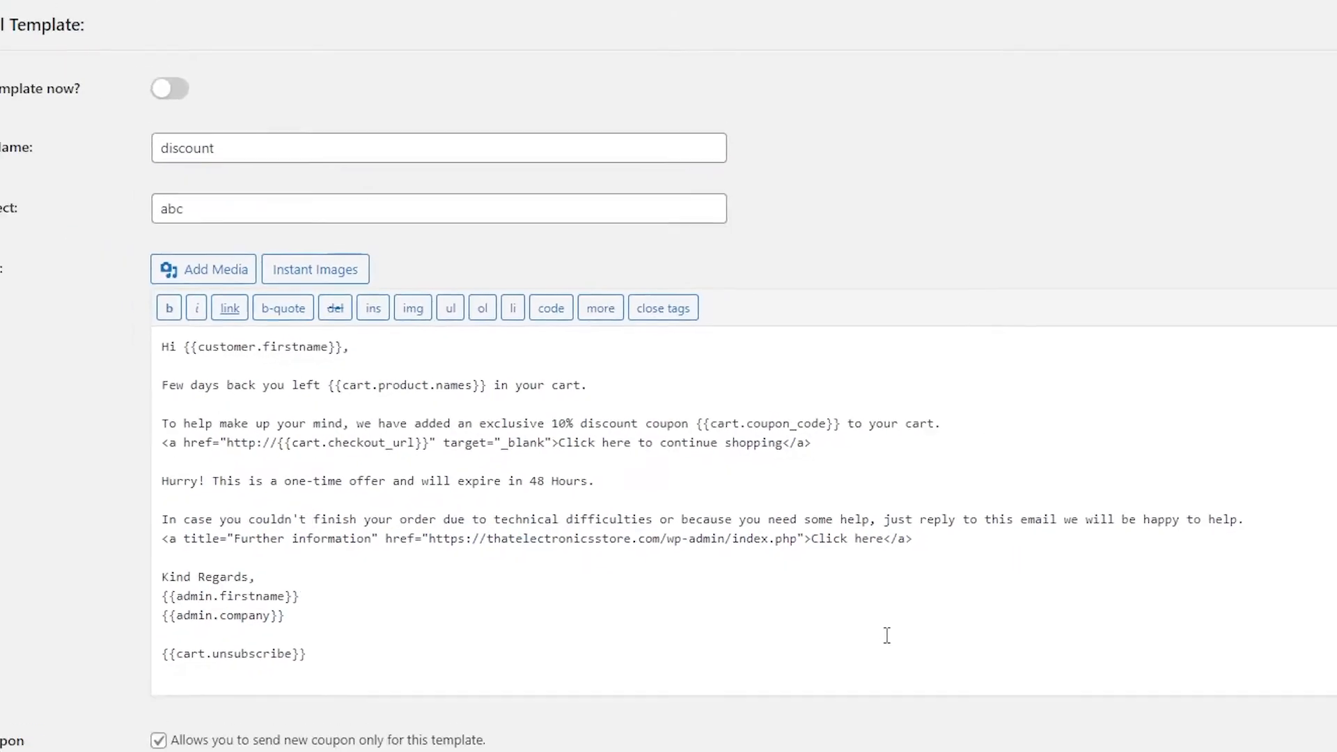
{"action": "left_click", "coordinate": [1255, 317]}
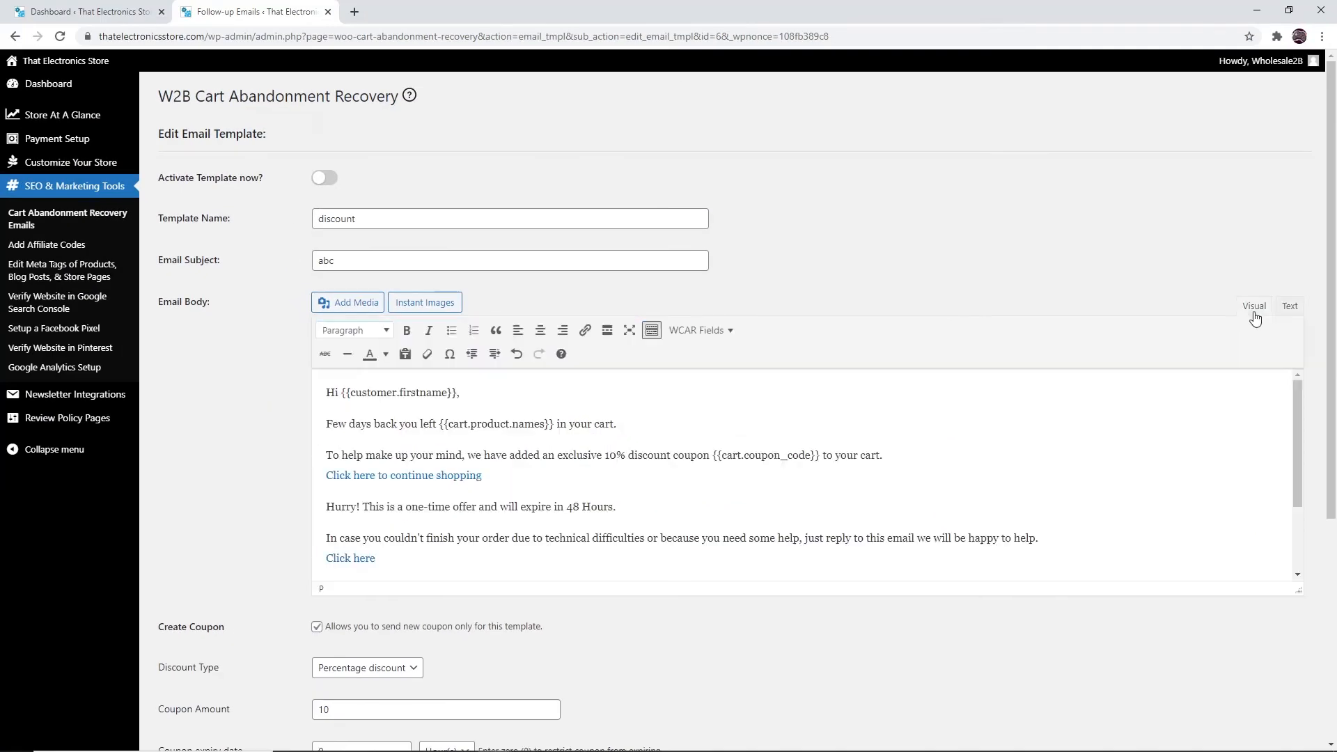
{"action": "left_click", "coordinate": [468, 478]}
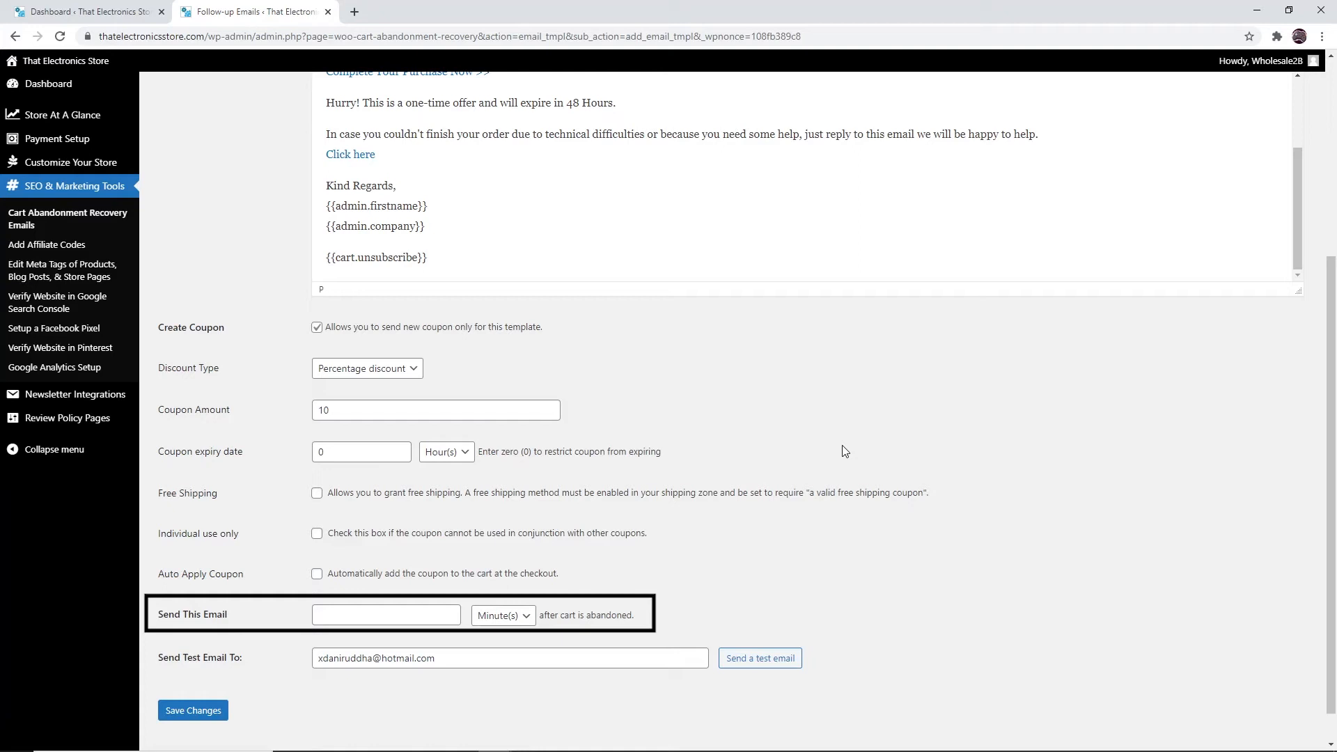
Review the time units for the email's sending delay and save the template
{"action": "left_click", "coordinate": [516, 615]}
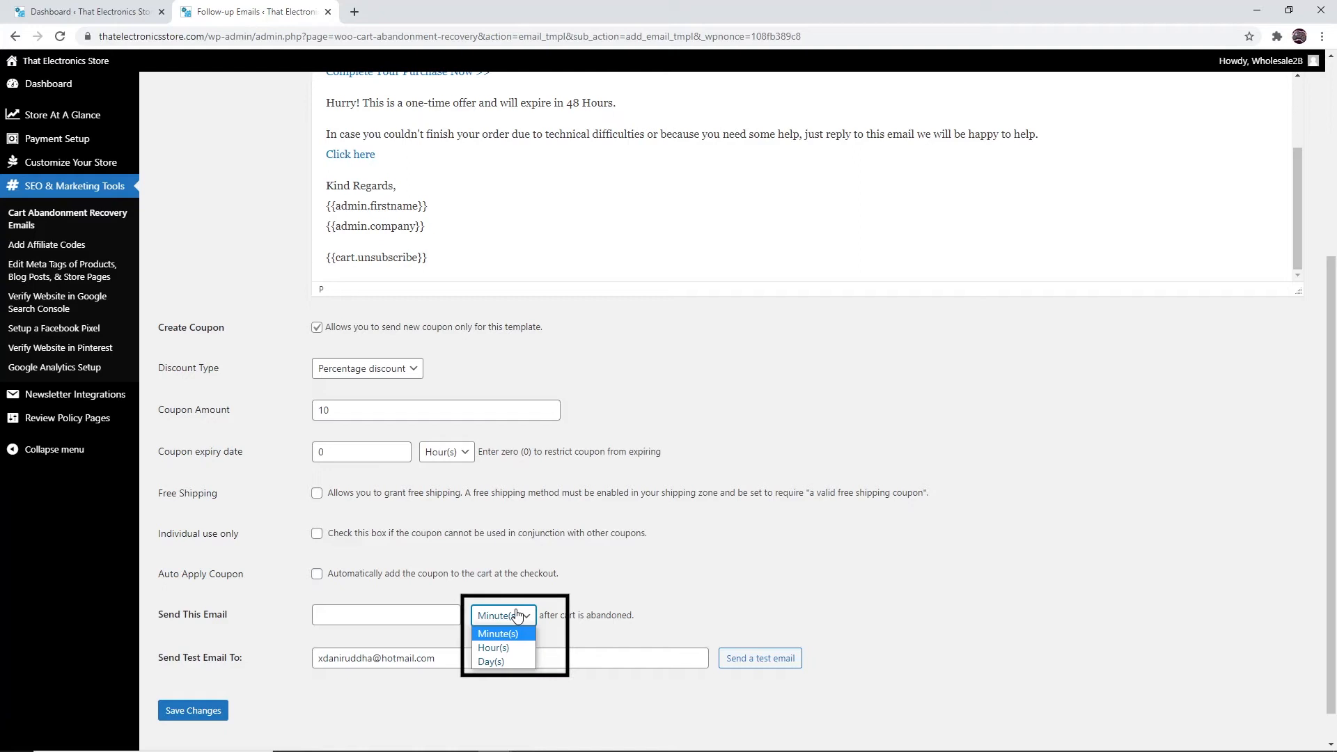
{"action": "left_click", "coordinate": [820, 590]}
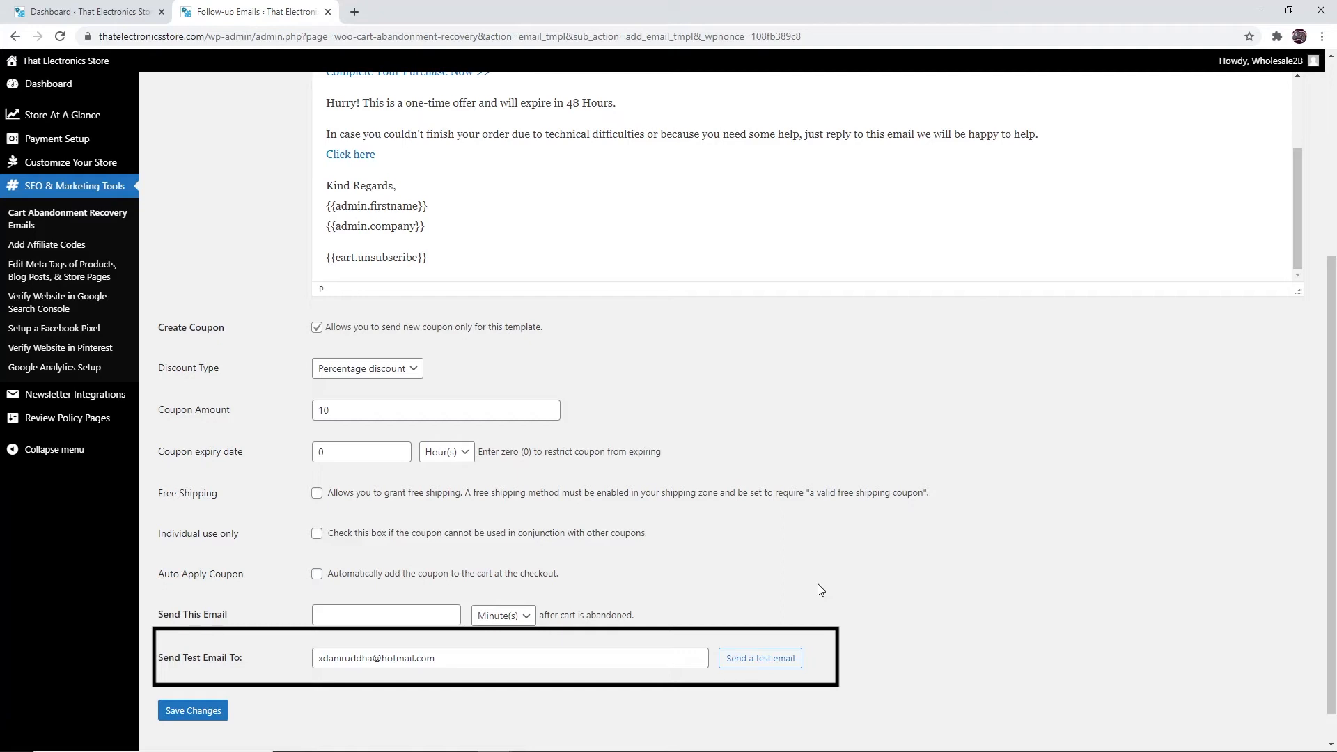
{"action": "scroll", "coordinate": [815, 590], "scroll_direction": "down", "scroll_amount": 1}
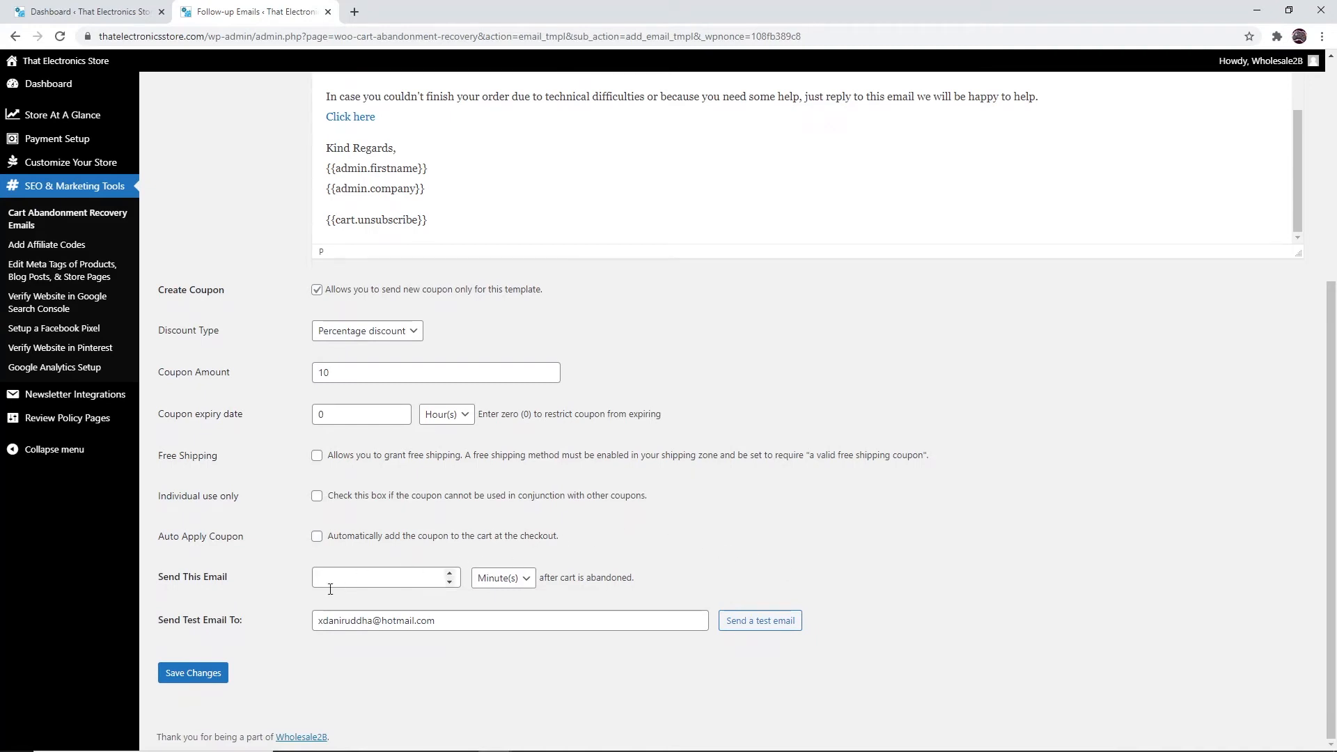
{"action": "left_click", "coordinate": [209, 674]}
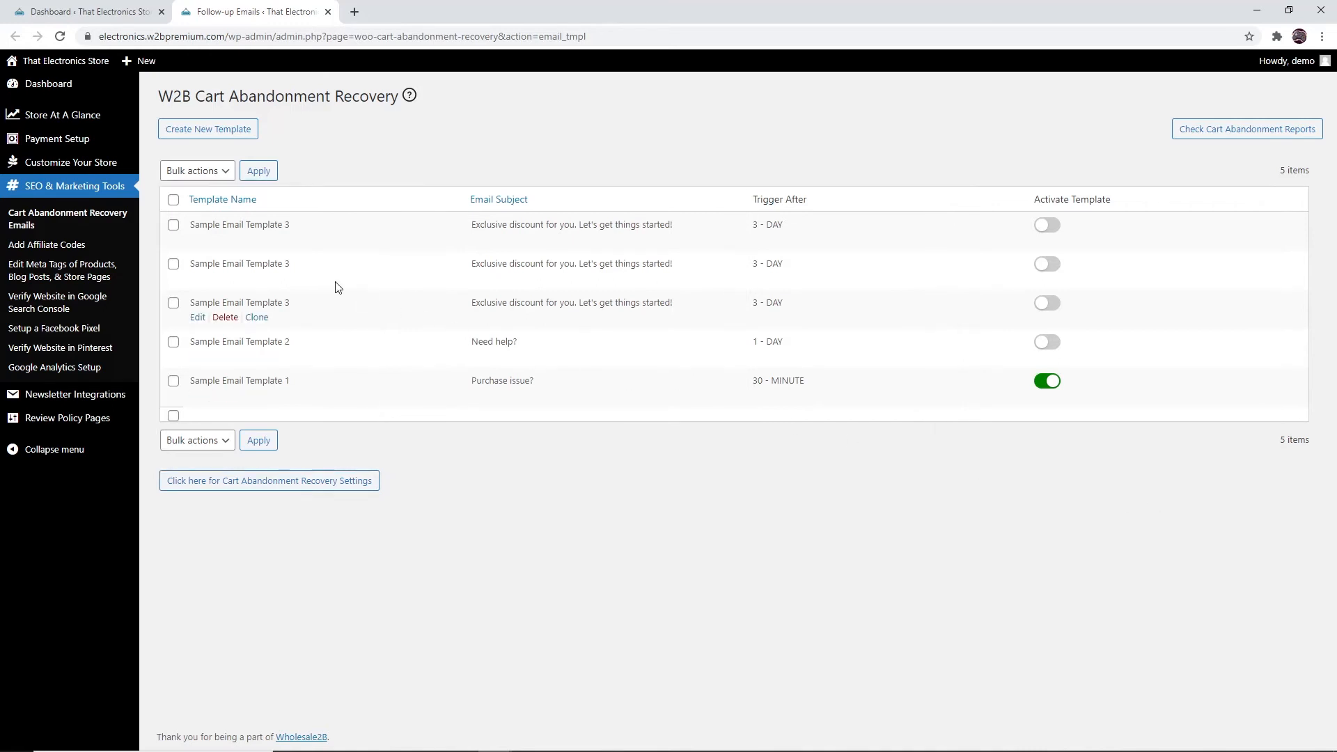
Delete the first two Sample Email Template 3 entries in bulk and clone the remaining Sample Email Template 3
{"action": "left_click", "coordinate": [173, 225]}
{"action": "left_click", "coordinate": [174, 264]}
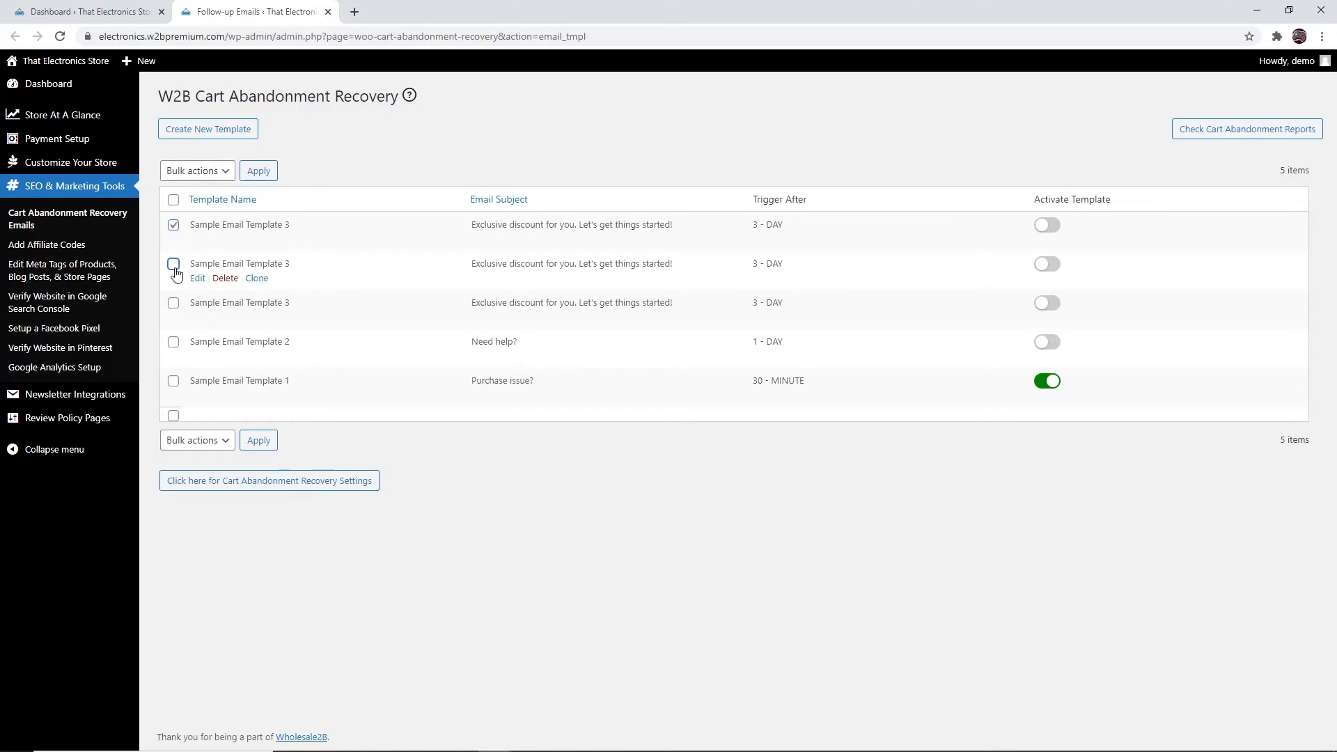
{"action": "left_click", "coordinate": [225, 174]}
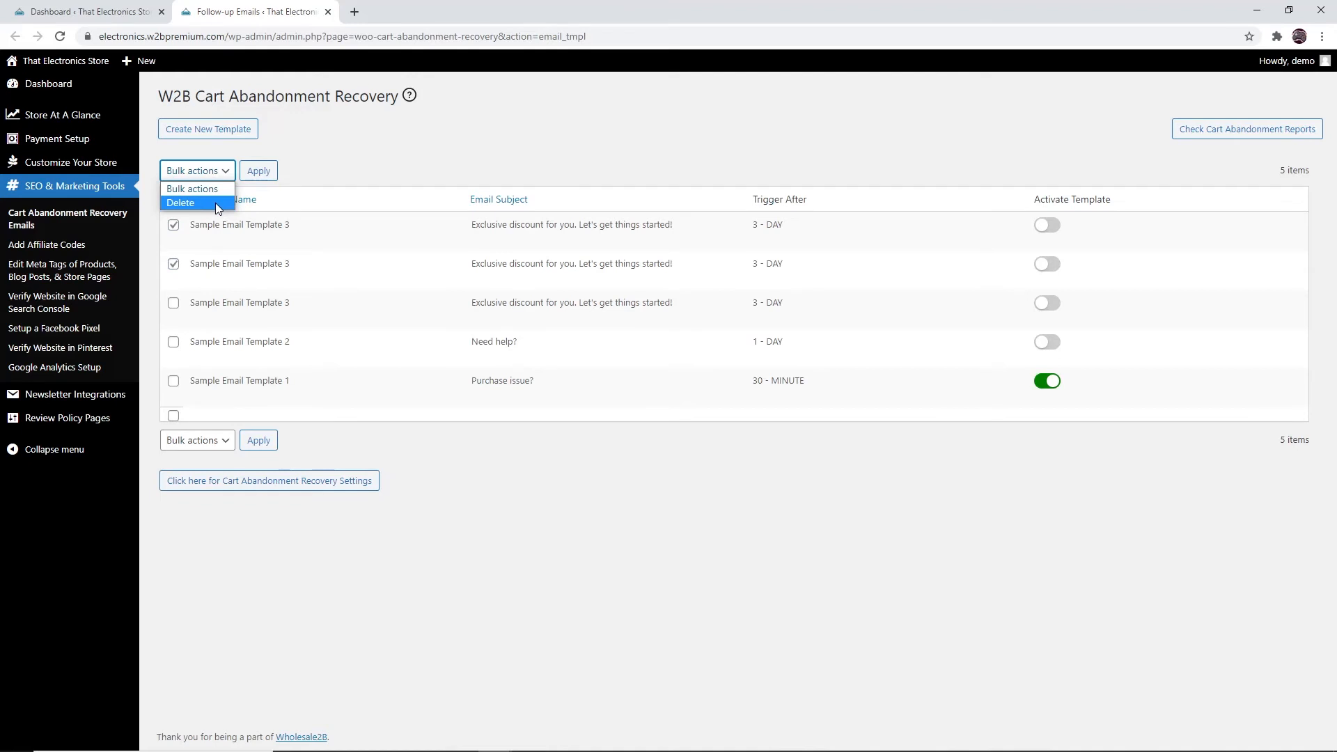
{"action": "left_click", "coordinate": [223, 204]}
{"action": "left_click", "coordinate": [259, 174]}
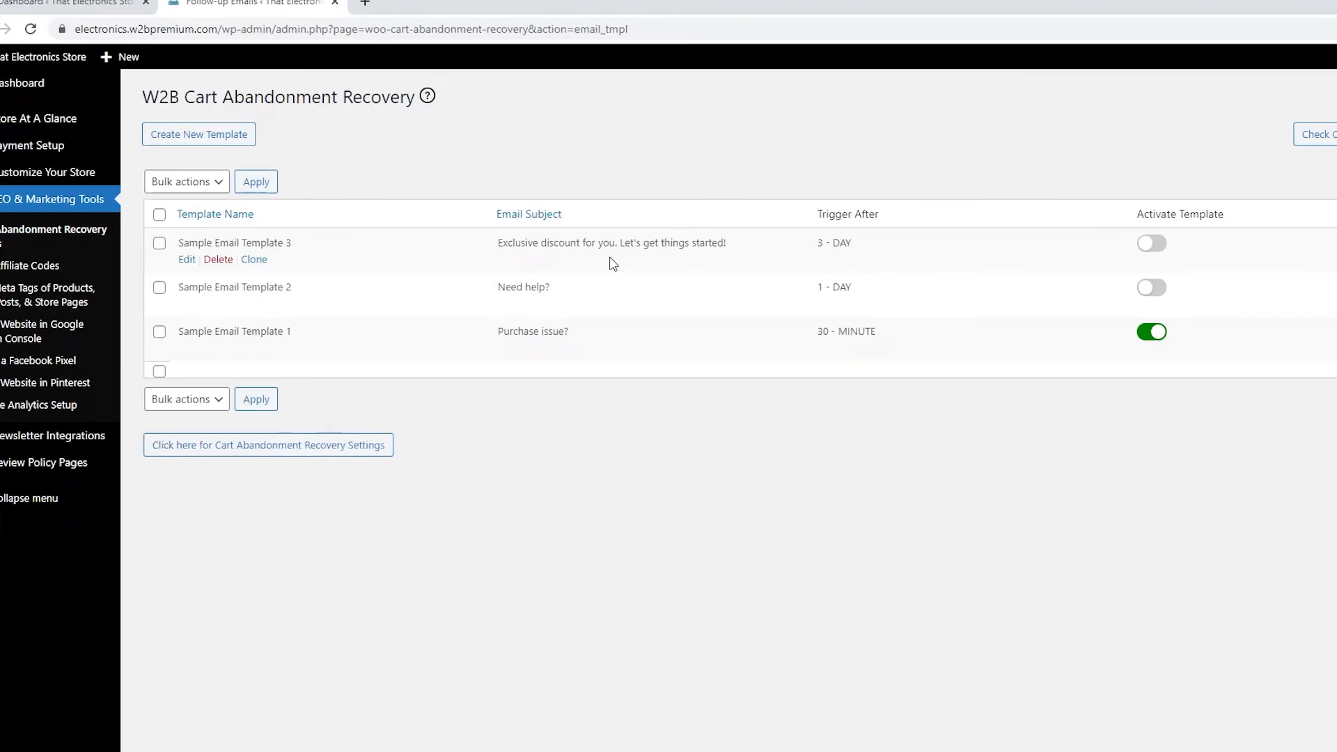
{"action": "mouse_move", "coordinate": [569, 238]}
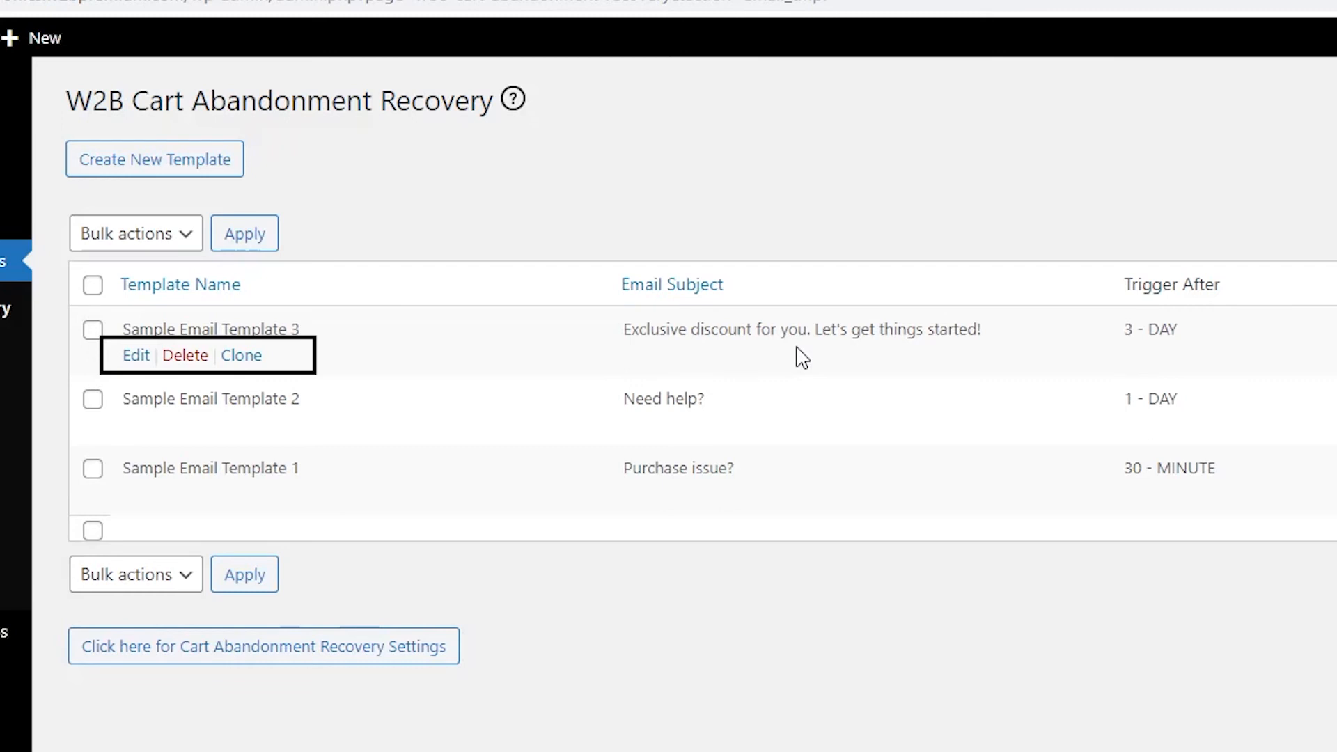
{"action": "left_click", "coordinate": [254, 356]}
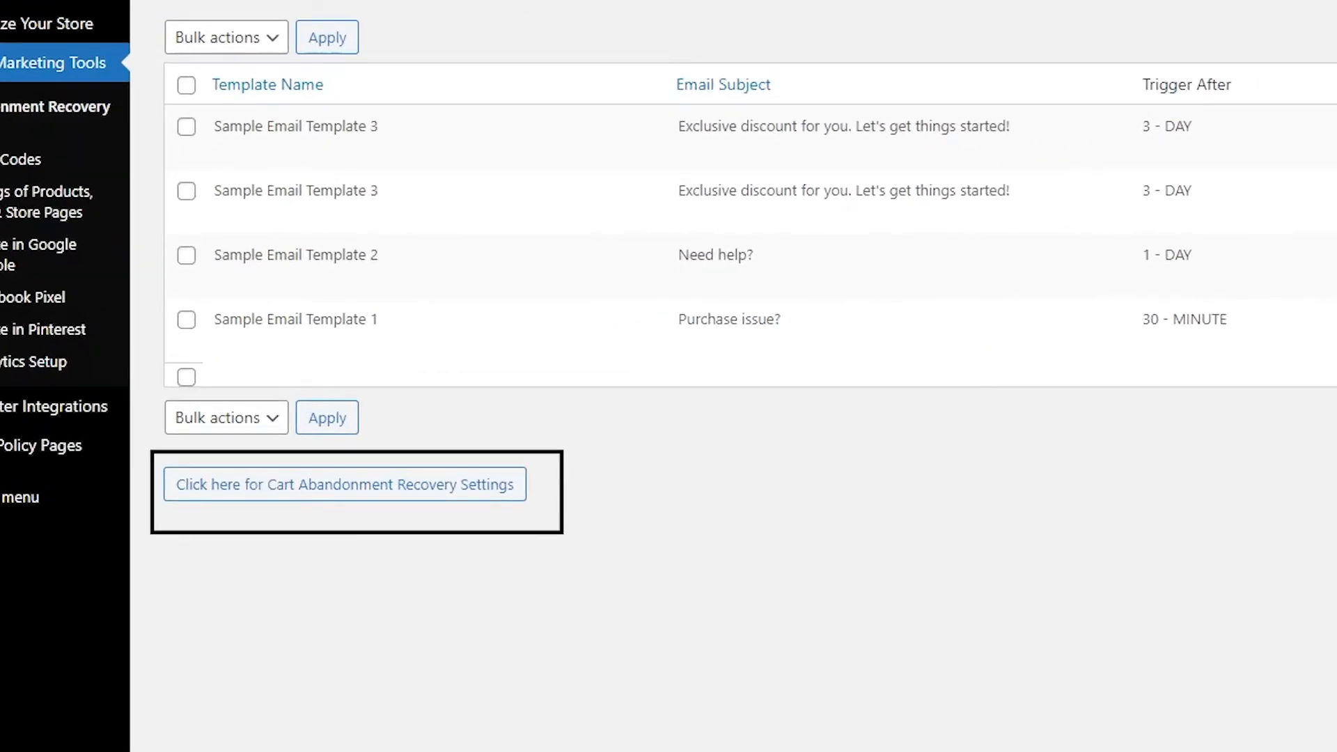
Review the Cart Abandonment Recovery settings through the GDPR section and save them
{"action": "left_click", "coordinate": [402, 482]}
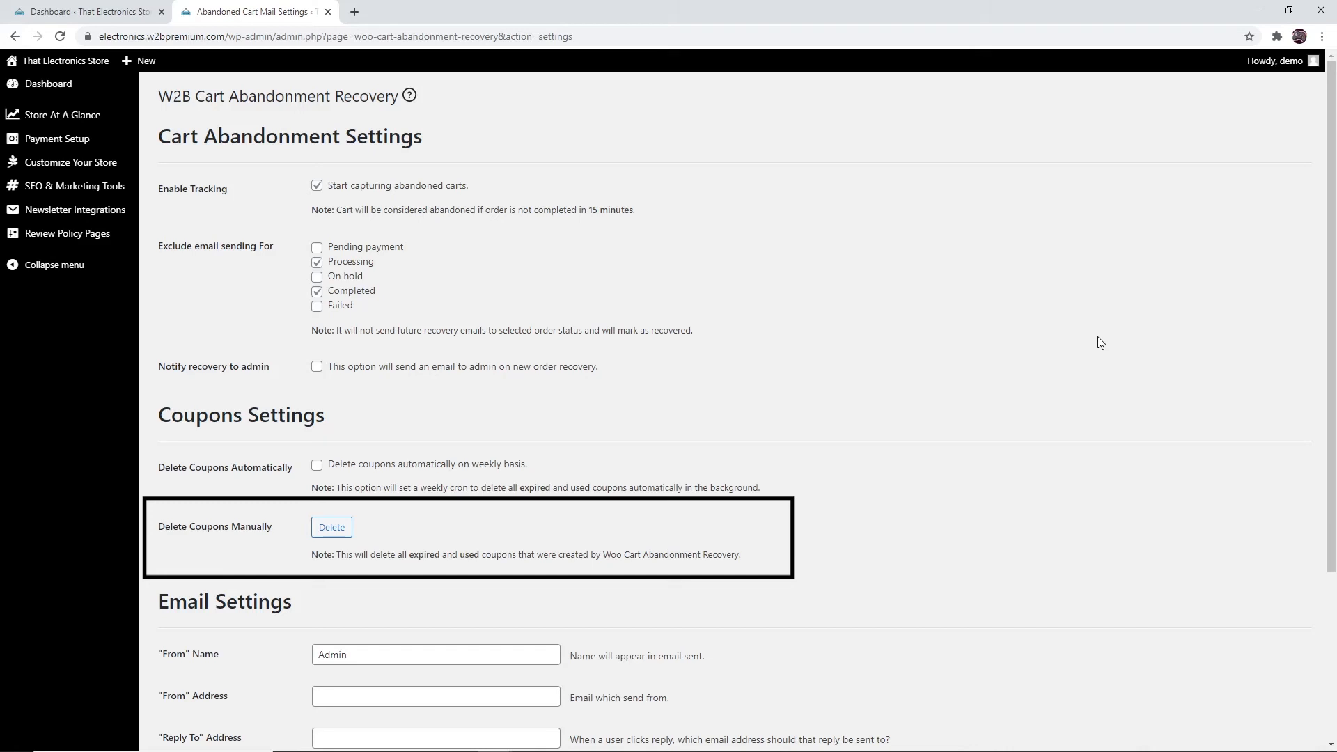
{"action": "scroll", "coordinate": [1101, 342], "scroll_direction": "down", "scroll_amount": 3}
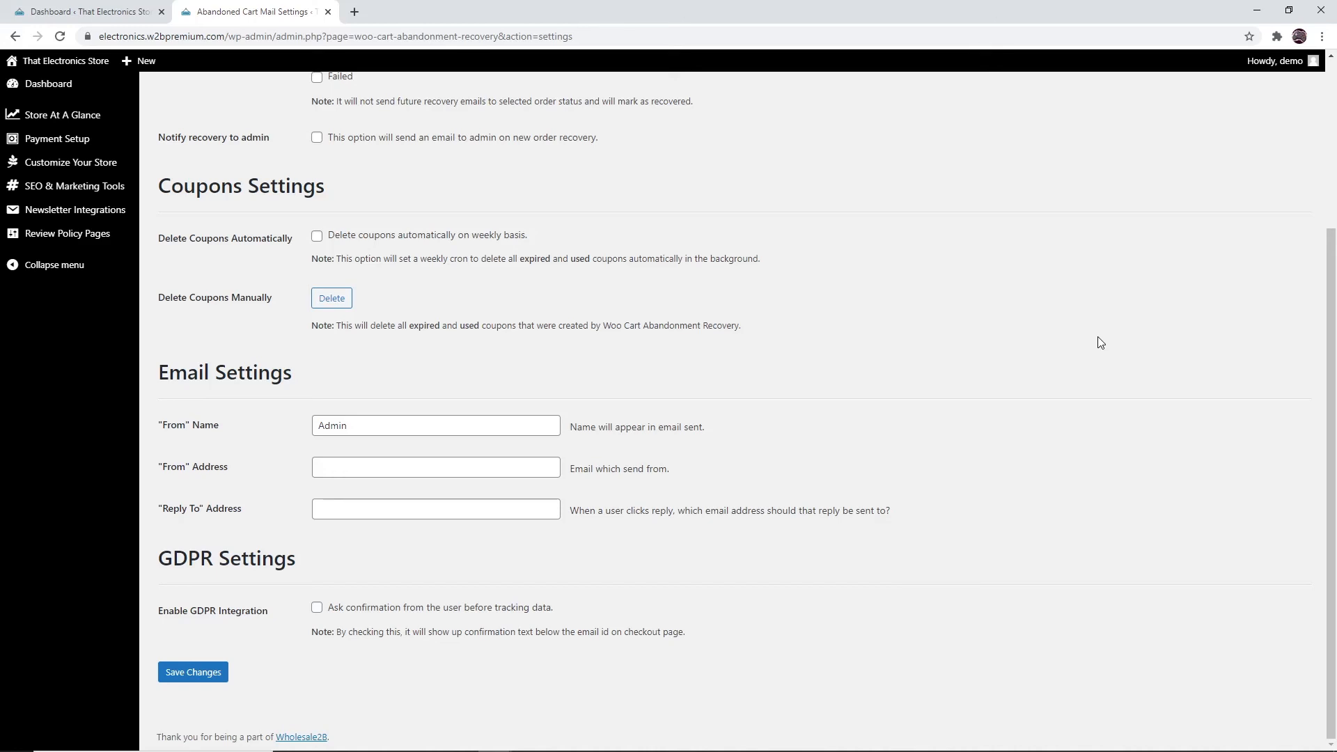
{"action": "left_click", "coordinate": [223, 673]}
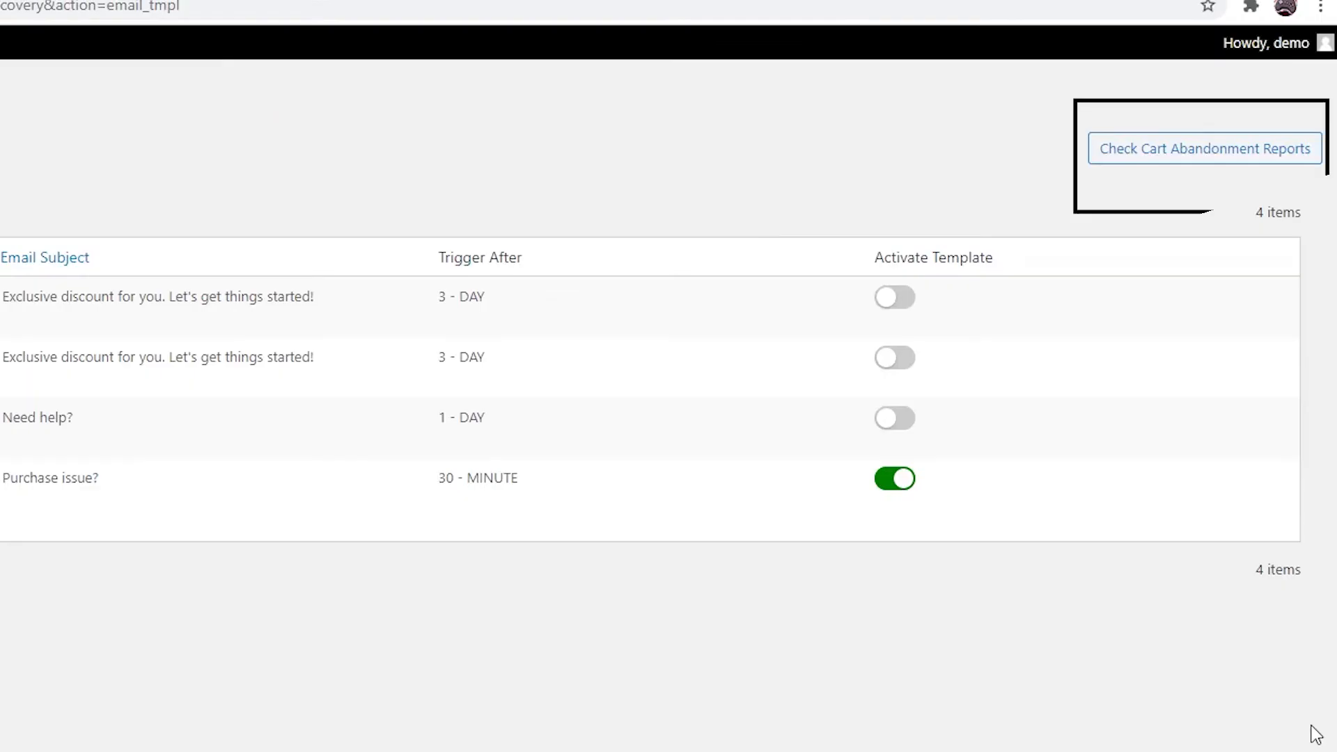
Open the cart abandonment reports and look at the start and end date choices of the custom filter
{"action": "left_click", "coordinate": [1232, 155]}
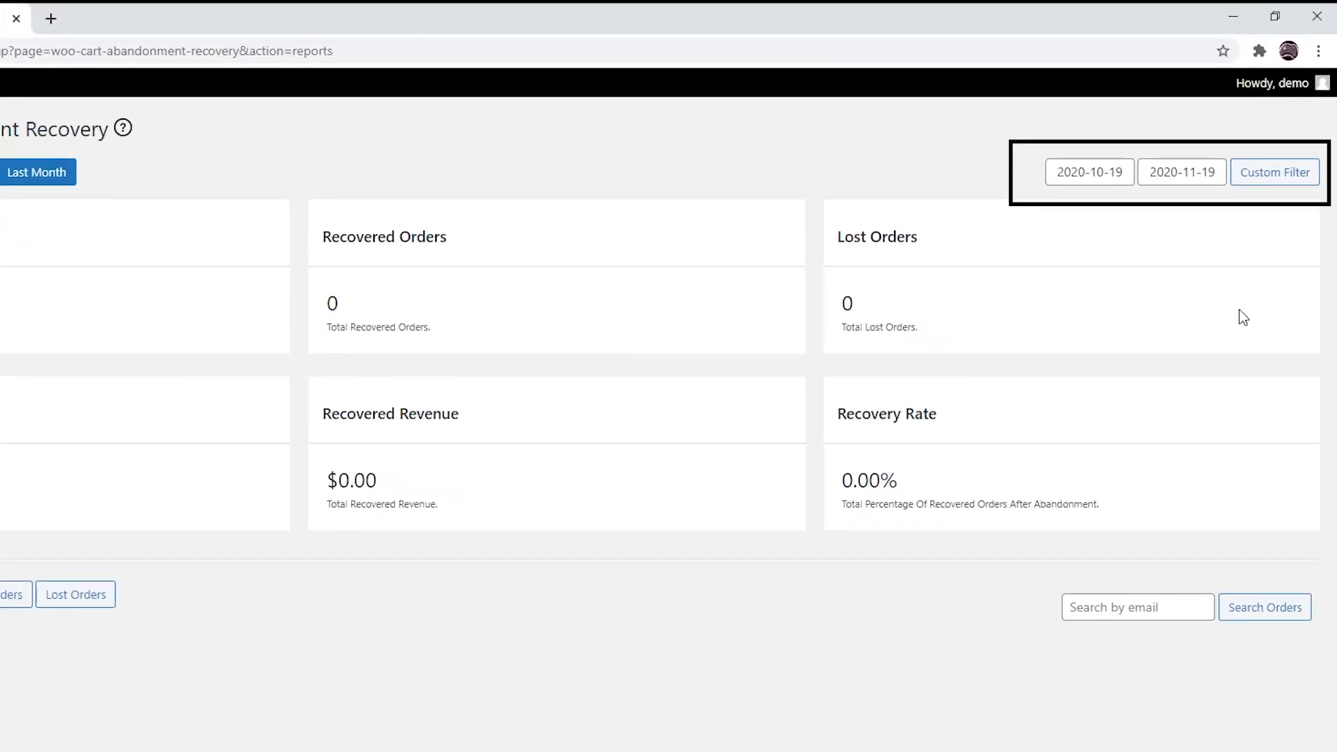
{"action": "left_click", "coordinate": [1093, 179]}
{"action": "left_click", "coordinate": [1190, 178]}
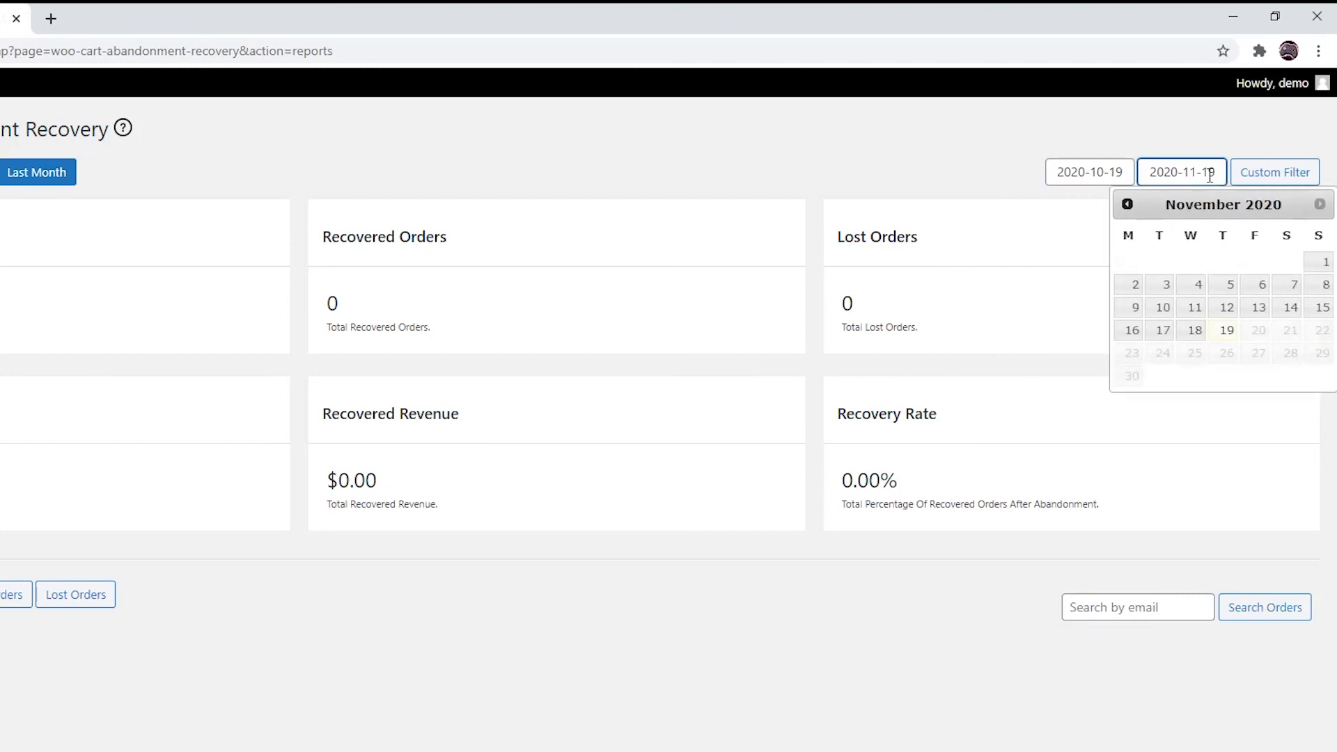
{"action": "left_click", "coordinate": [1324, 510]}
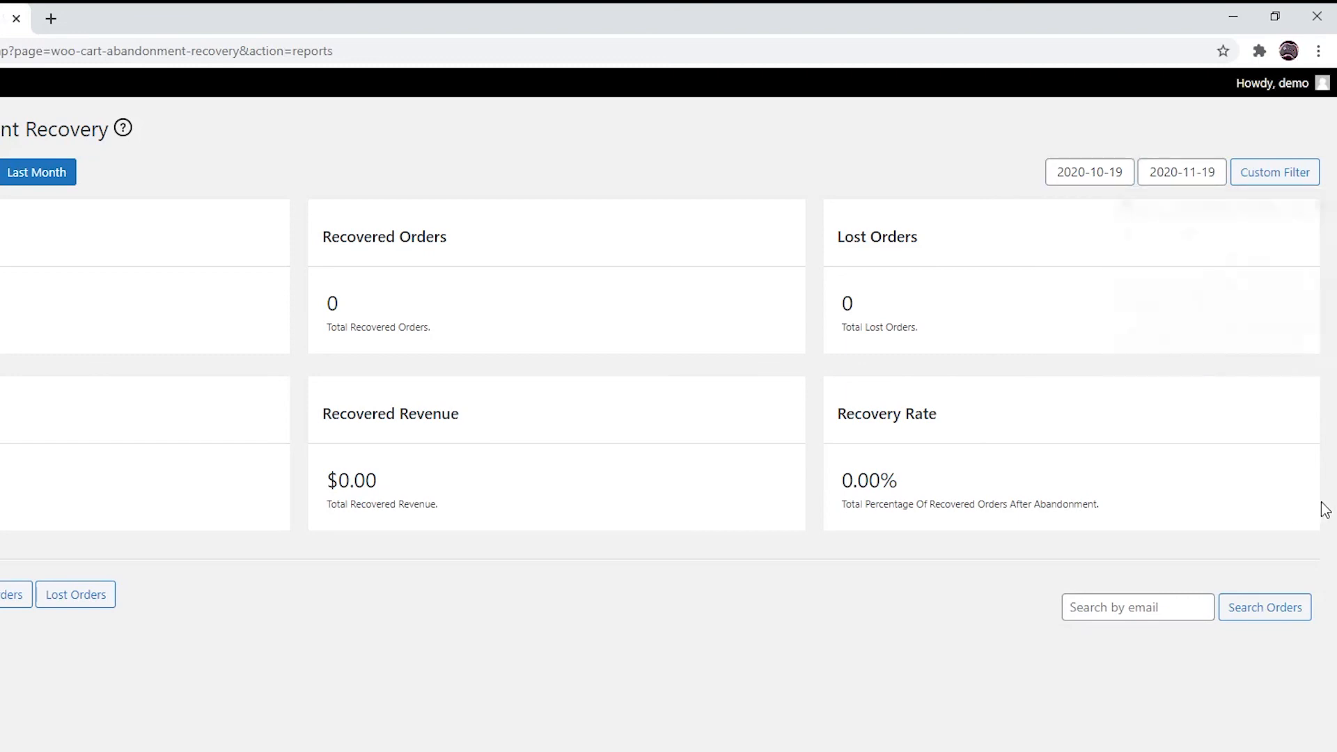